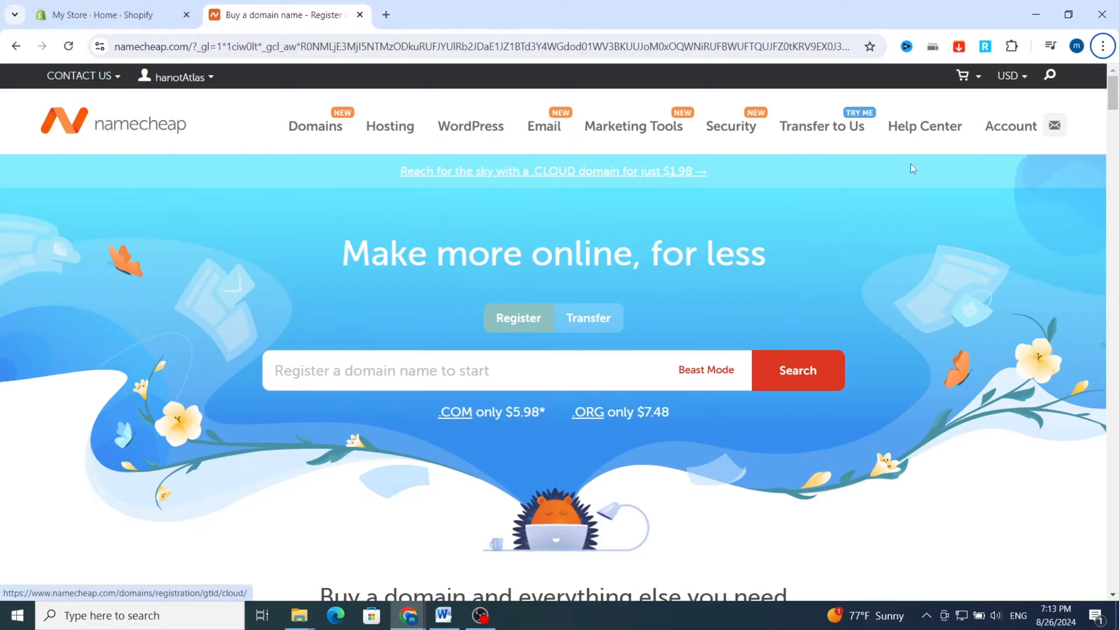
Open the list of owned domains in the Namecheap account
mouse_move(1035, 139)
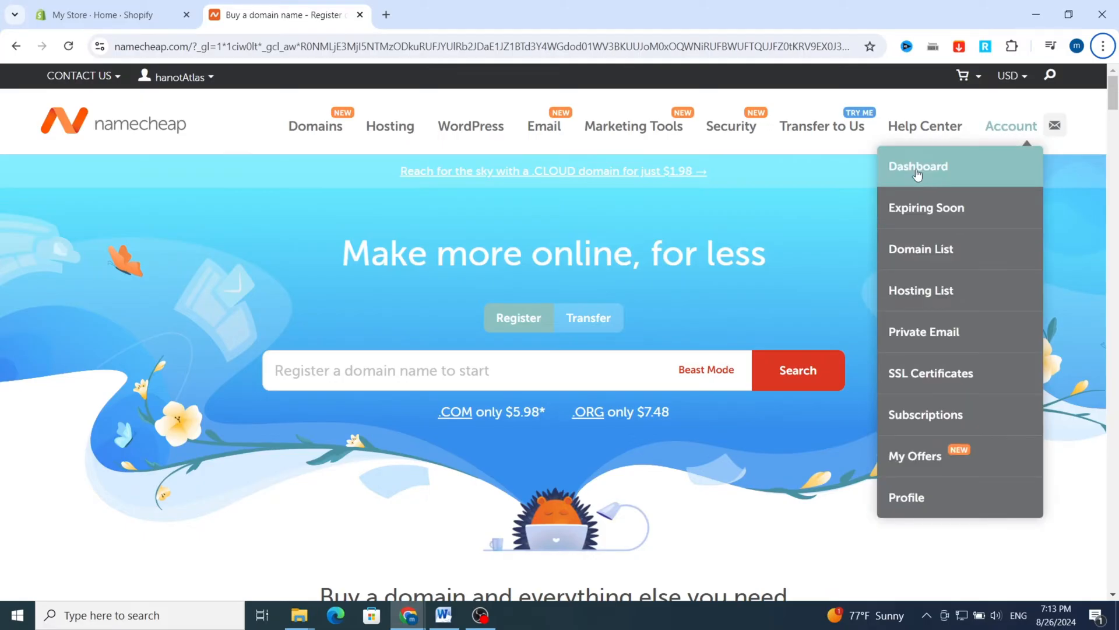
left_click(997, 133)
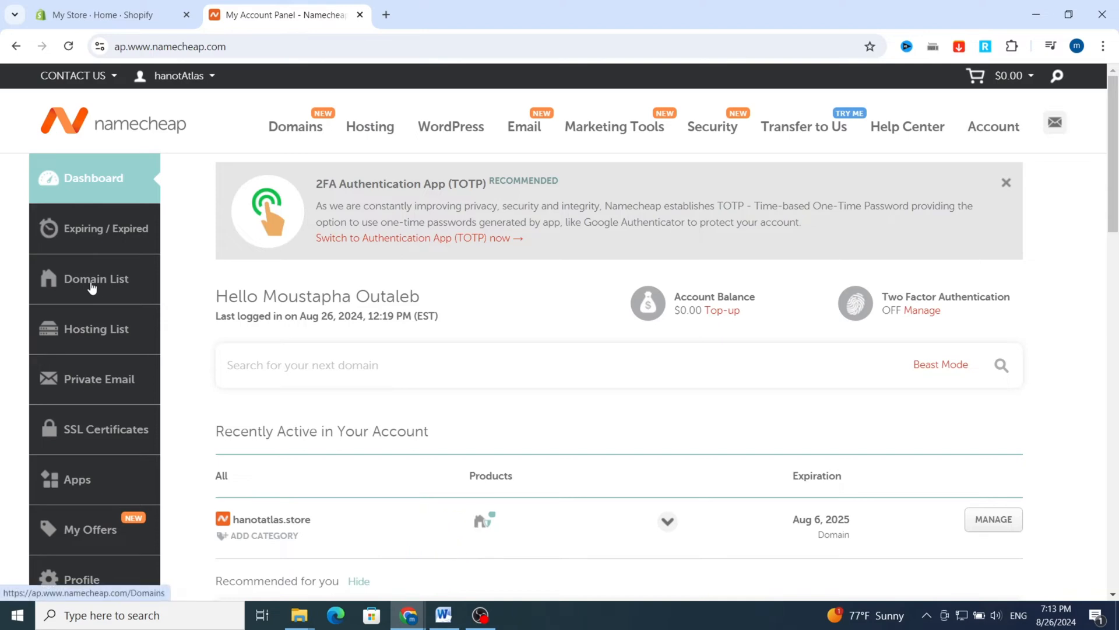
left_click(92, 286)
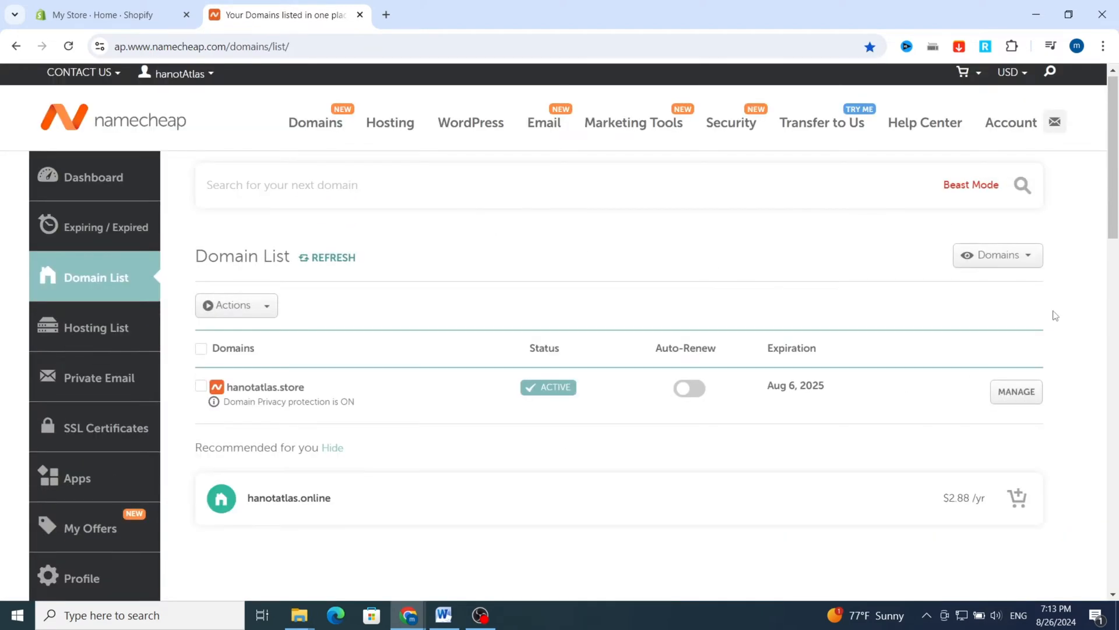
scroll(968, 386, "down", 1)
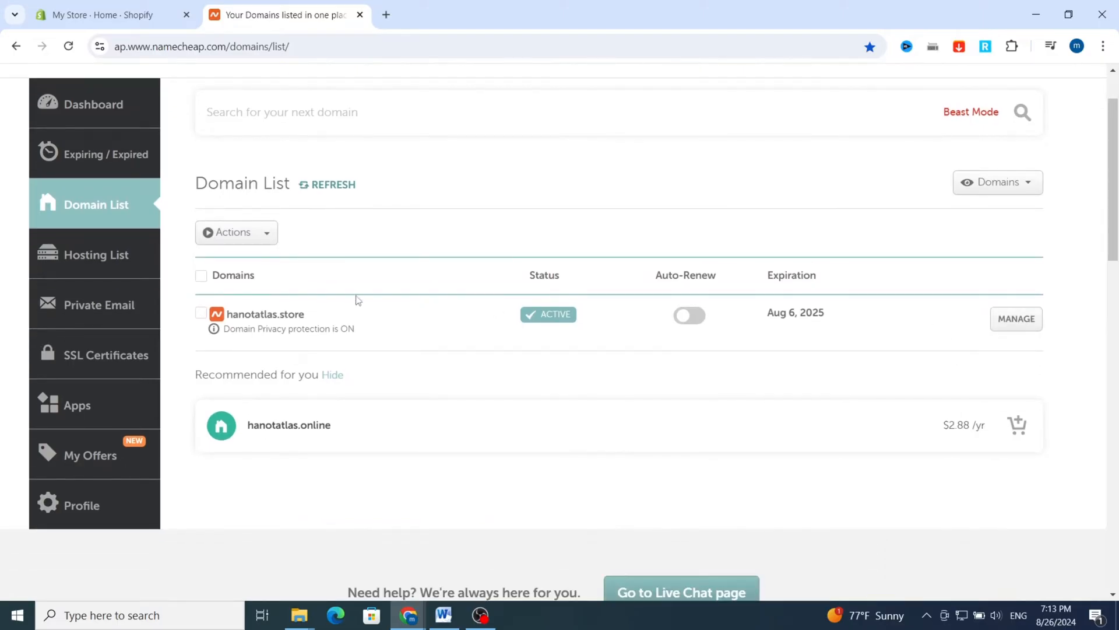
Switch to the Shopify admin and open the store's domain settings
left_click(97, 12)
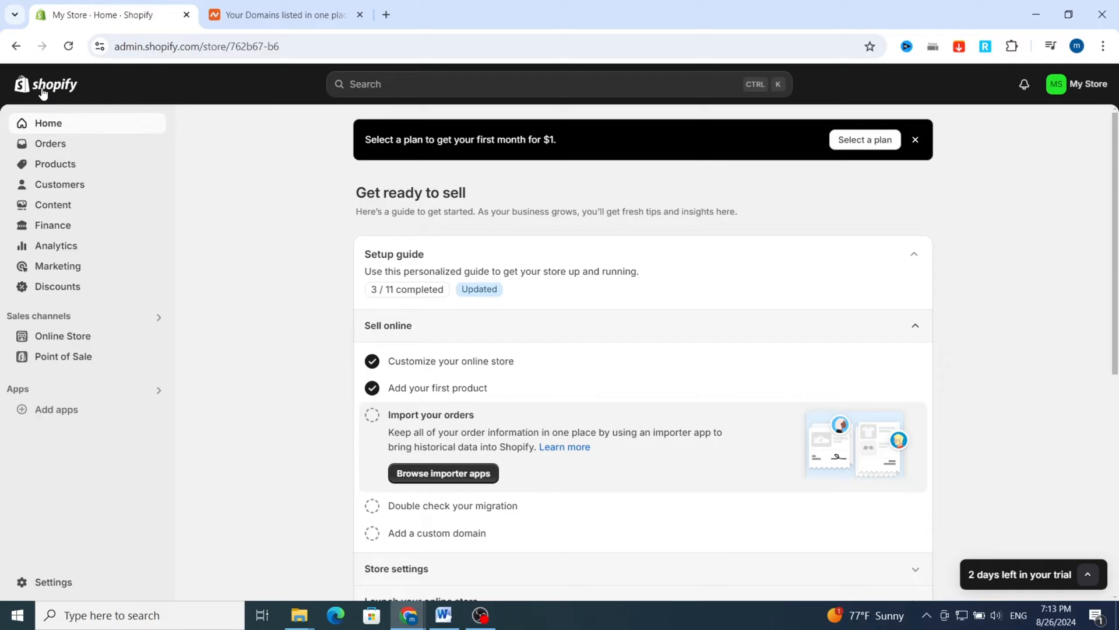
left_click(54, 583)
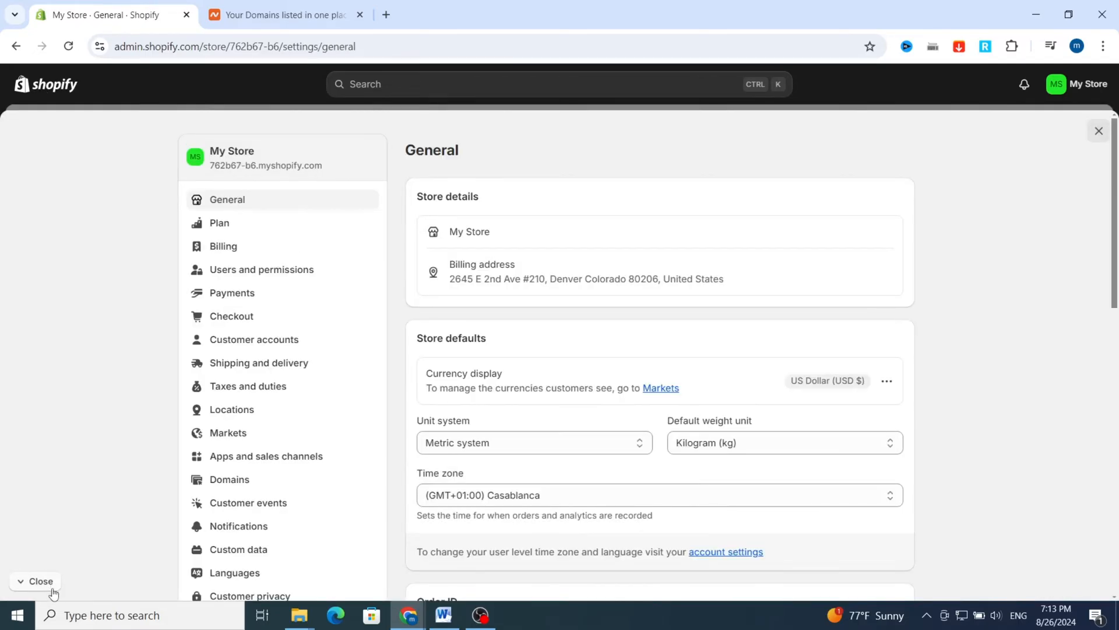
scroll(216, 402, "down", 1)
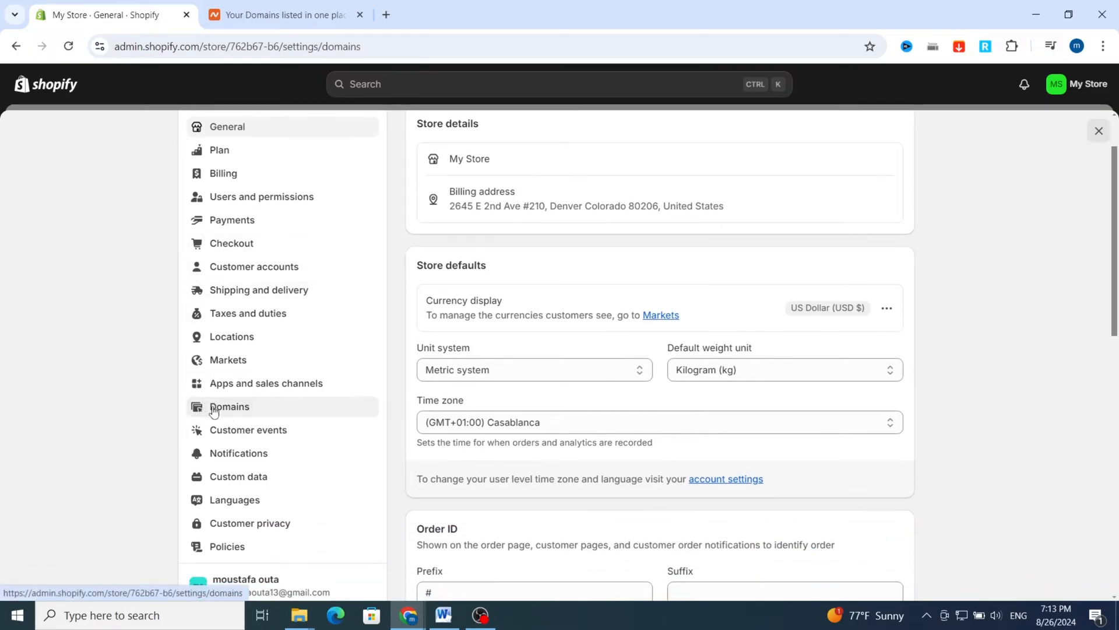
left_click(213, 408)
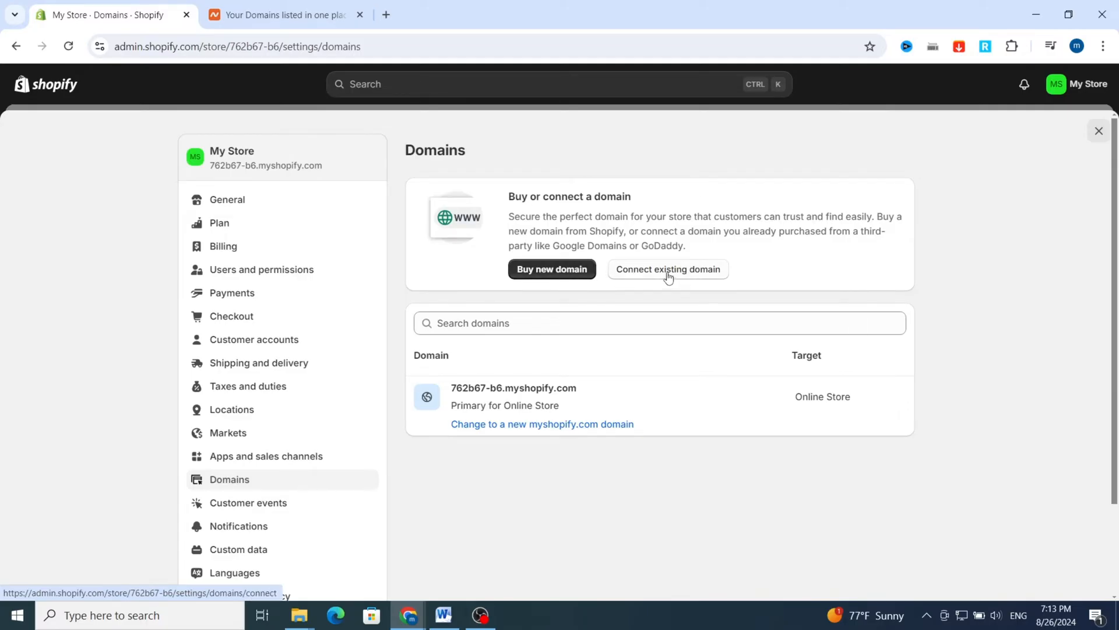
Start connecting an existing domain to the Shopify store
left_click(304, 14)
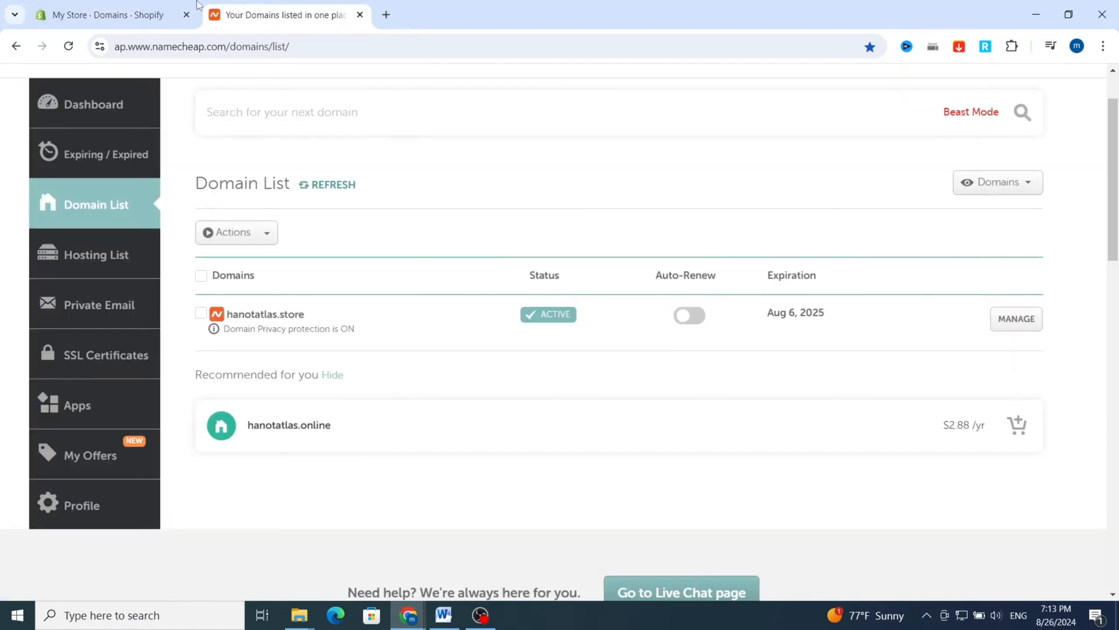
left_click(100, 14)
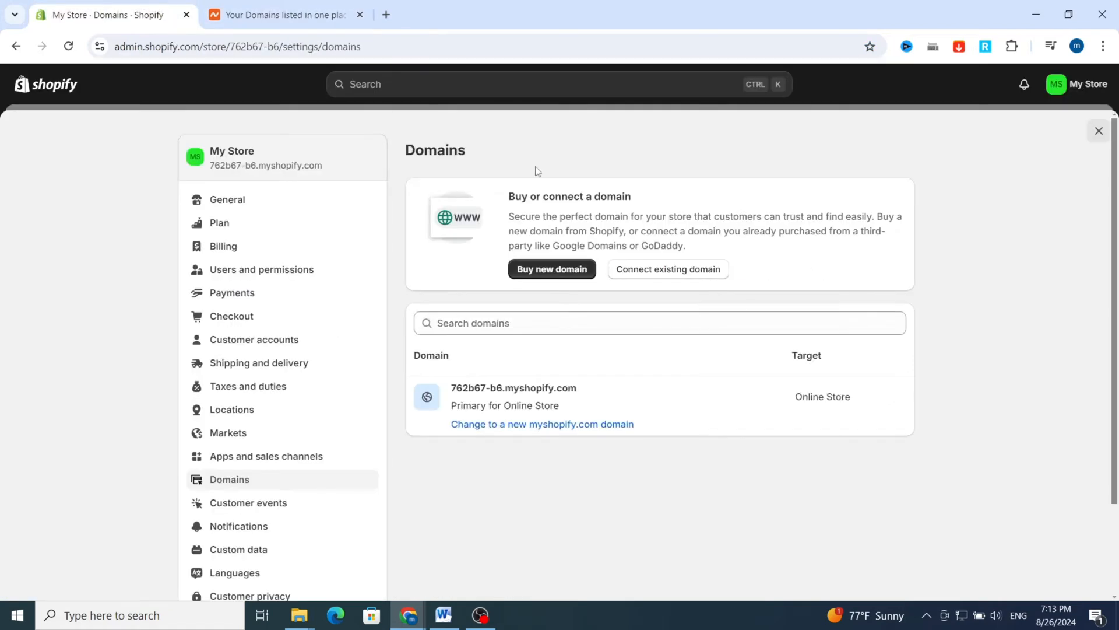
left_click(637, 272)
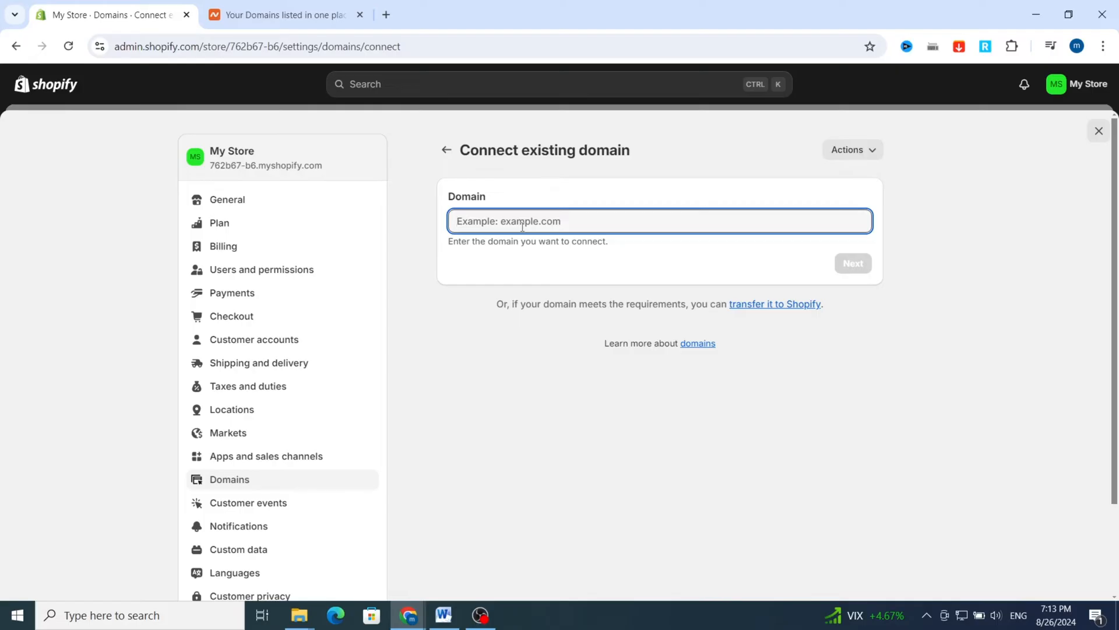
Open the management page of hanotatlas.store in Namecheap and copy the domain name
left_click(309, 14)
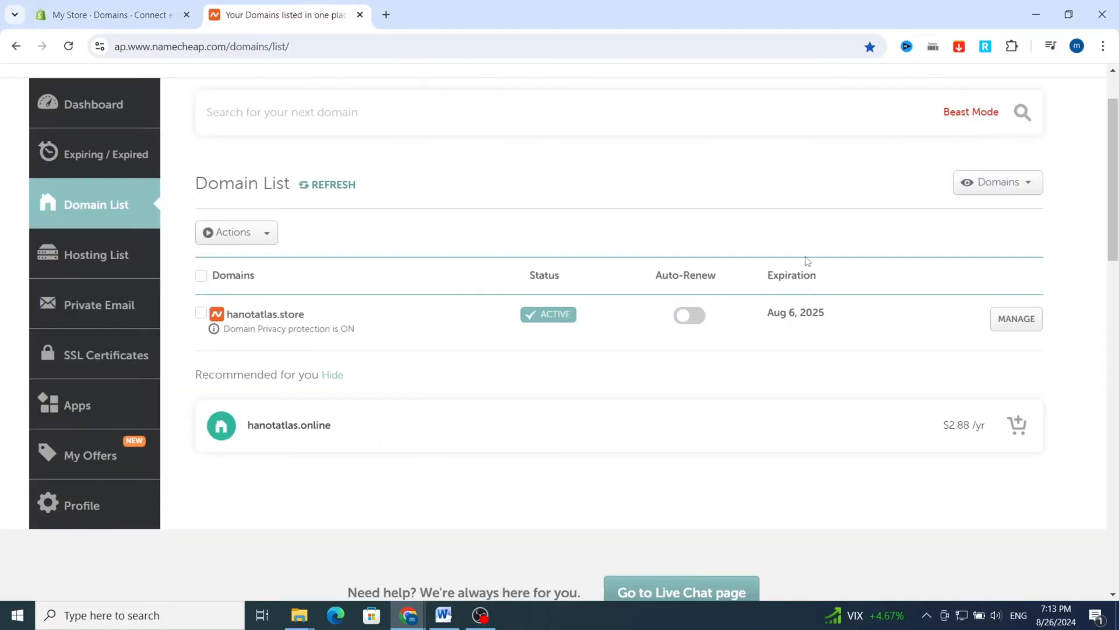
scroll(343, 333, "up", 2)
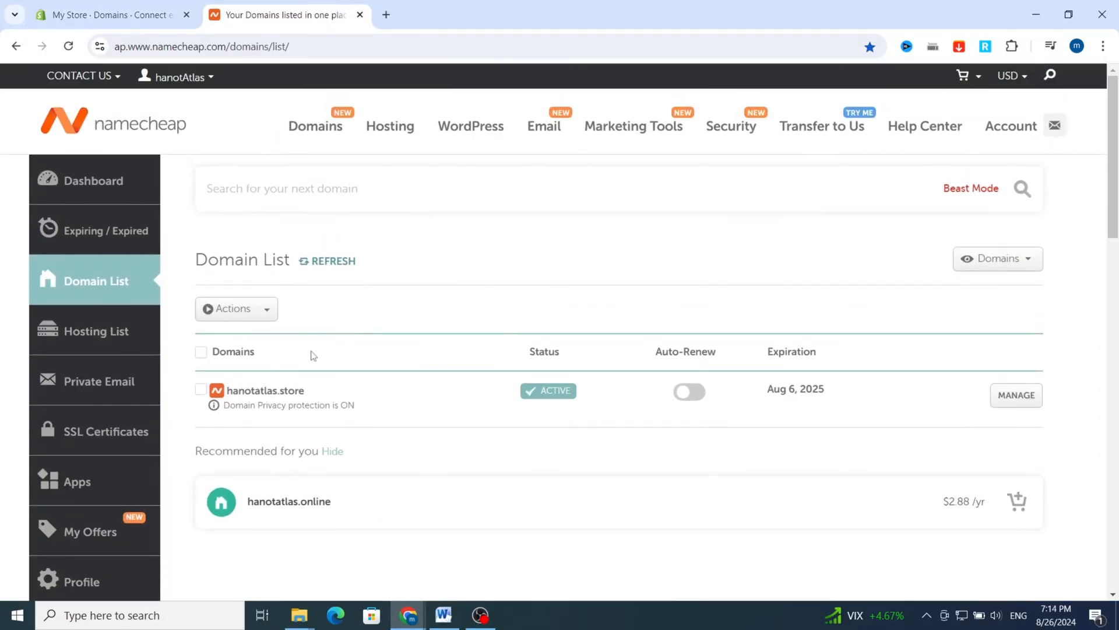
scroll(312, 354, "down", 3)
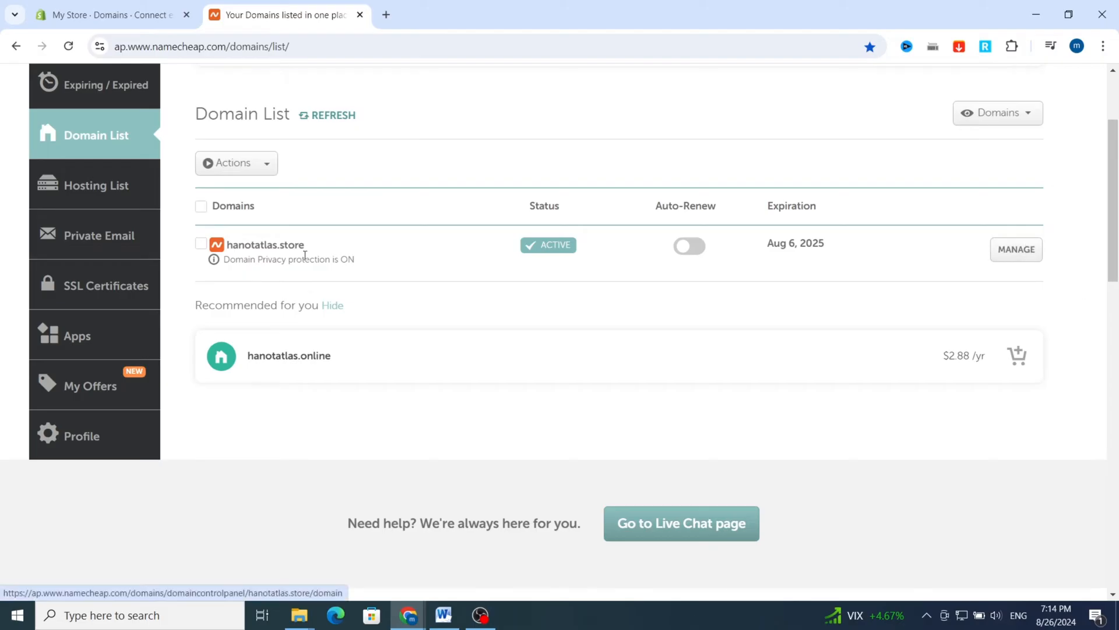
left_click(1002, 255)
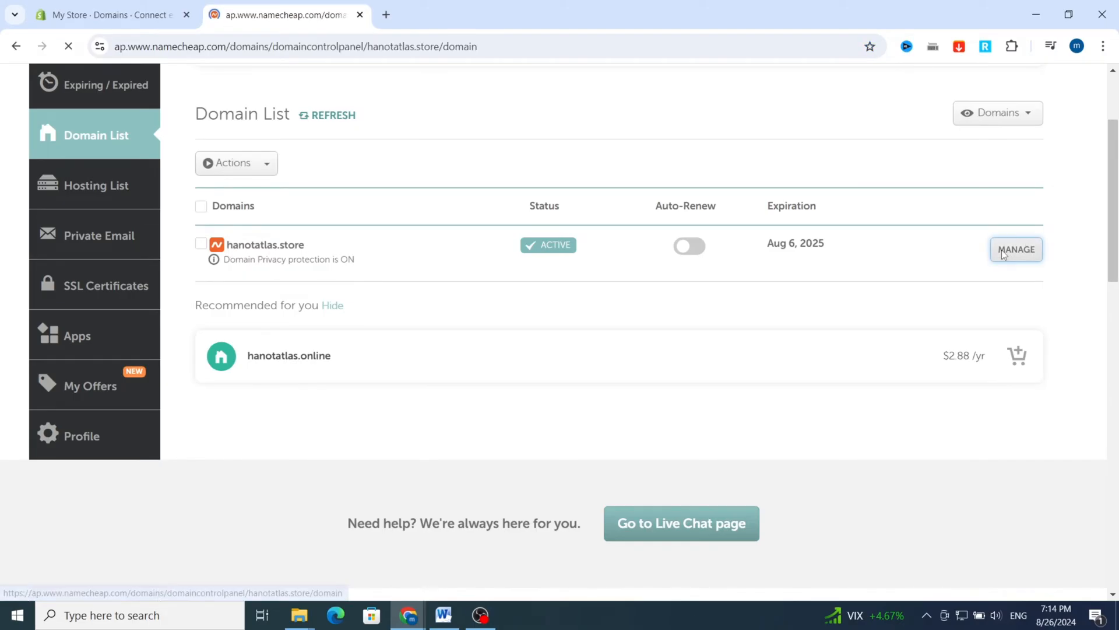
scroll(363, 244, "down", 2)
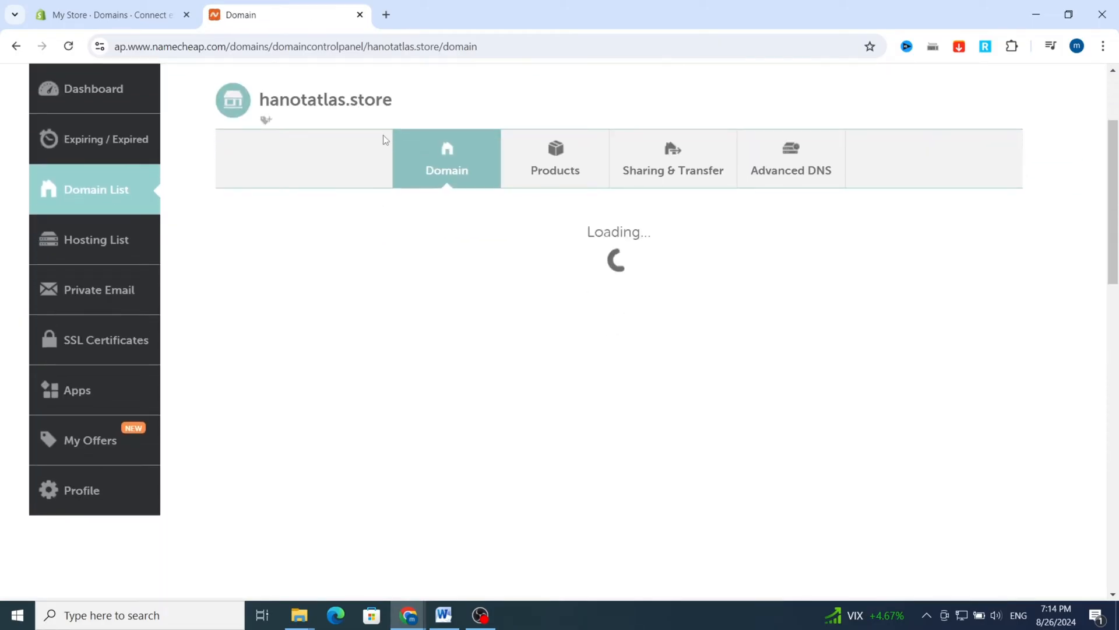
left_click_drag(384, 99, 267, 100)
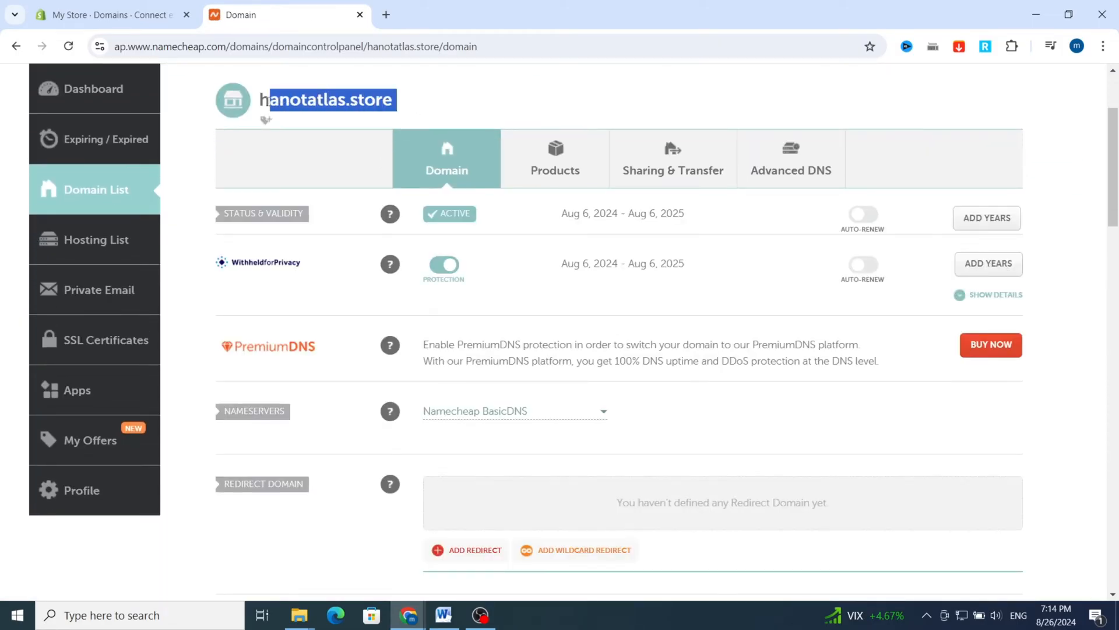
Enter hanotatlas.store as the existing domain in Shopify and verify its connection to get the required DNS values
left_click(110, 16)
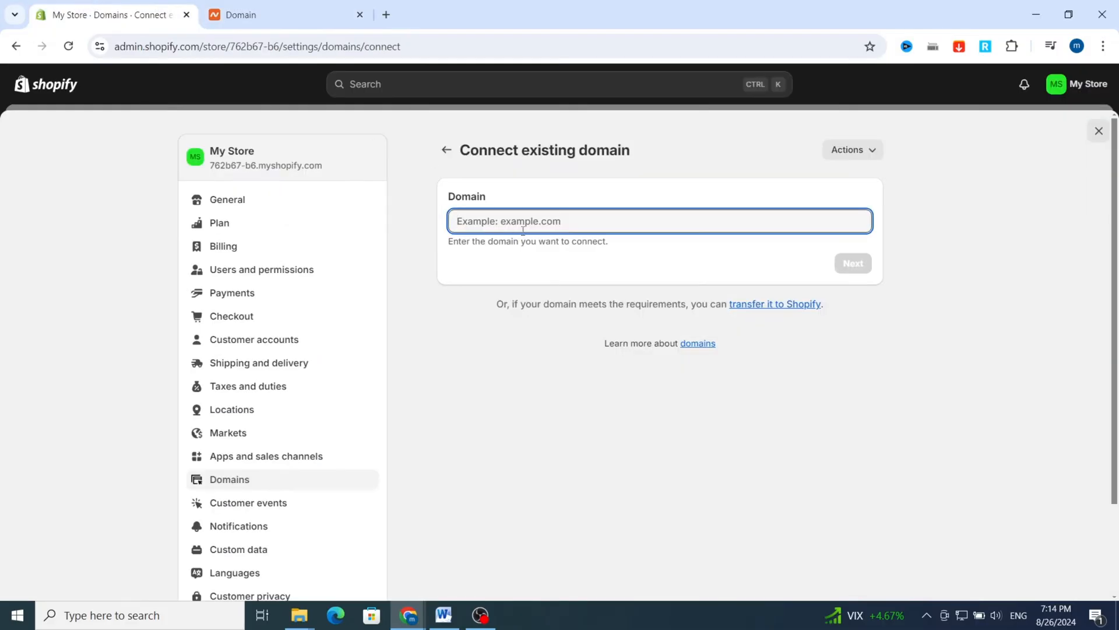
type("hanotatlas.store")
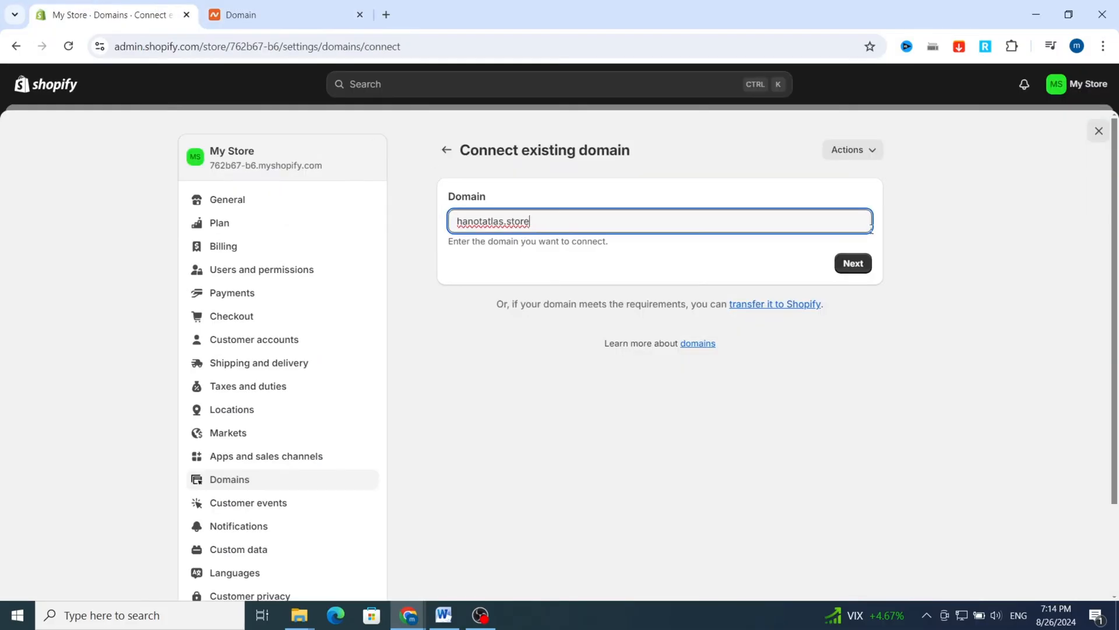
left_click(852, 272)
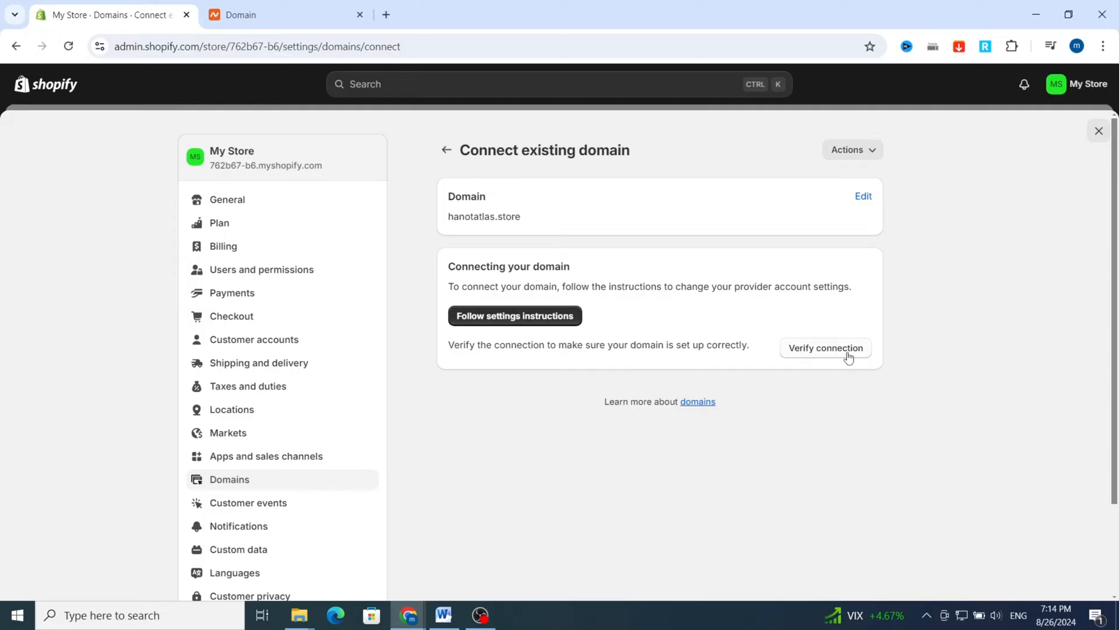
left_click(828, 350)
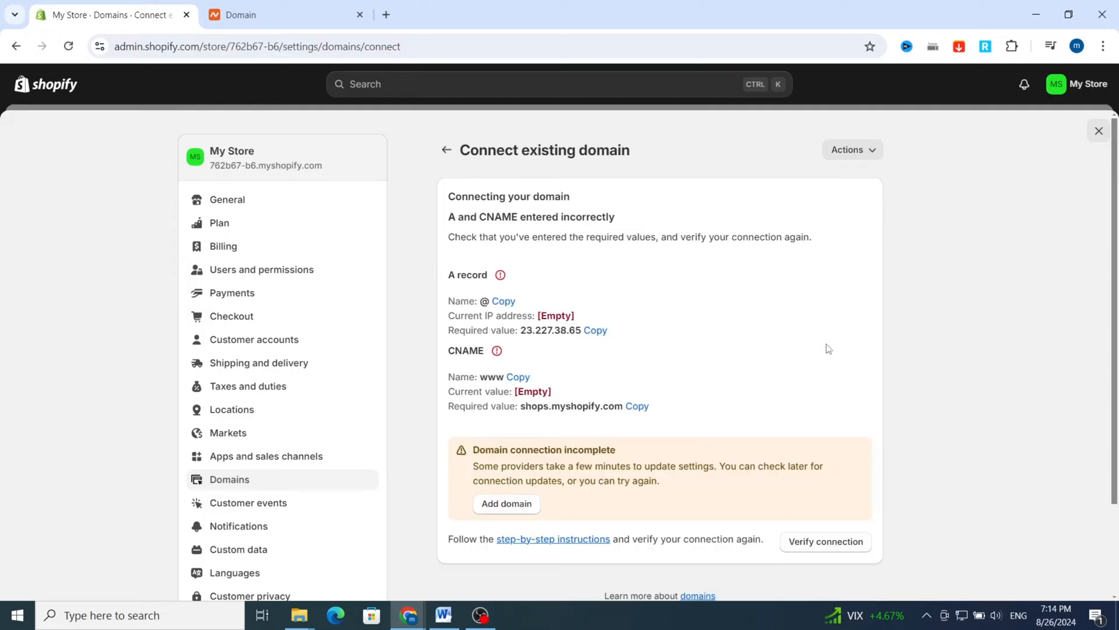
scroll(515, 328, "down", 2)
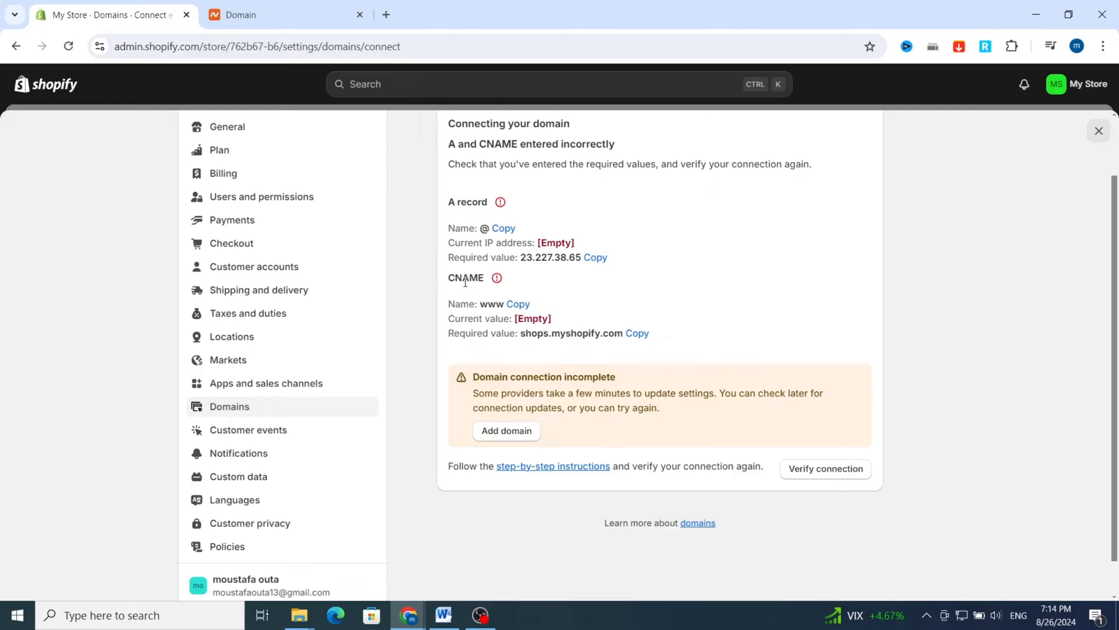
Switch to Namecheap and open the host records in the Advanced DNS settings of hanotatlas.store
left_click(318, 26)
scroll(96, 126, "up", 3)
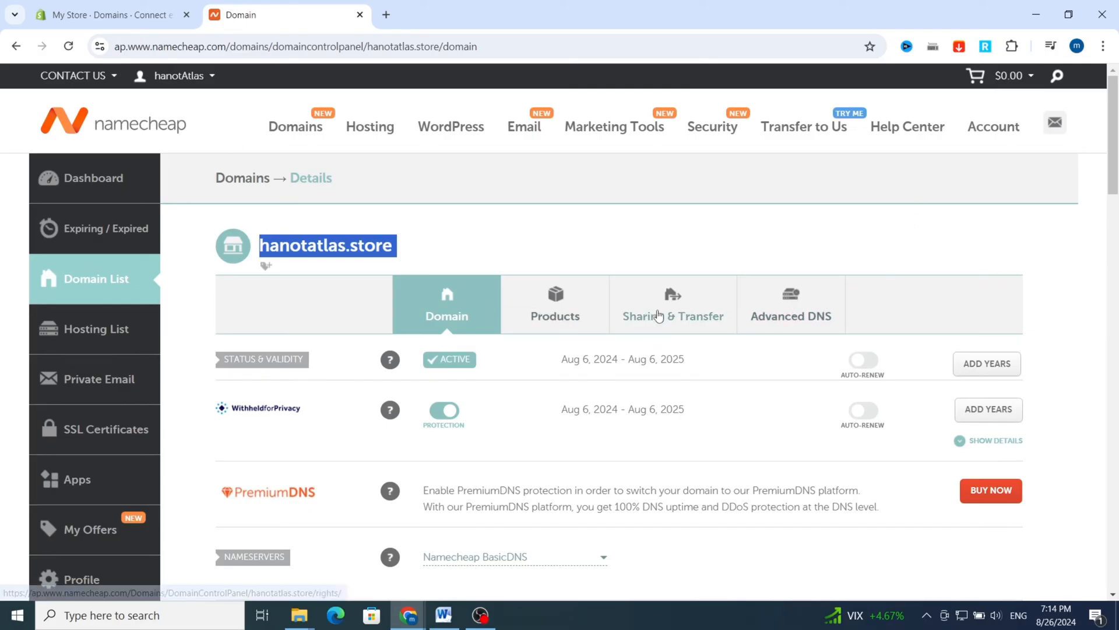
scroll(878, 260, "down", 2)
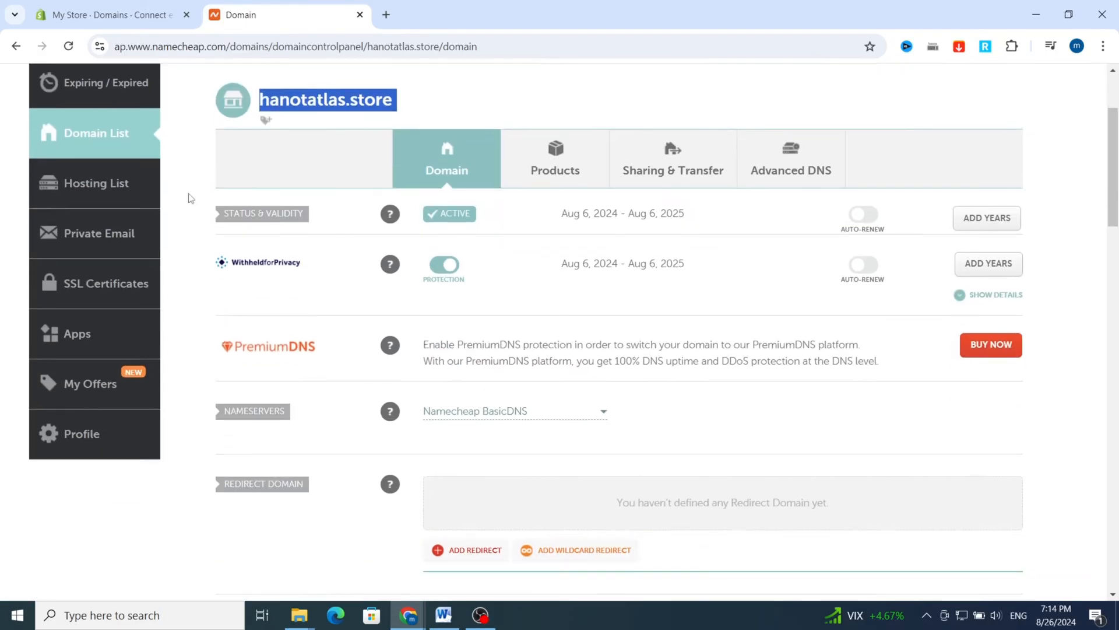
left_click(800, 175)
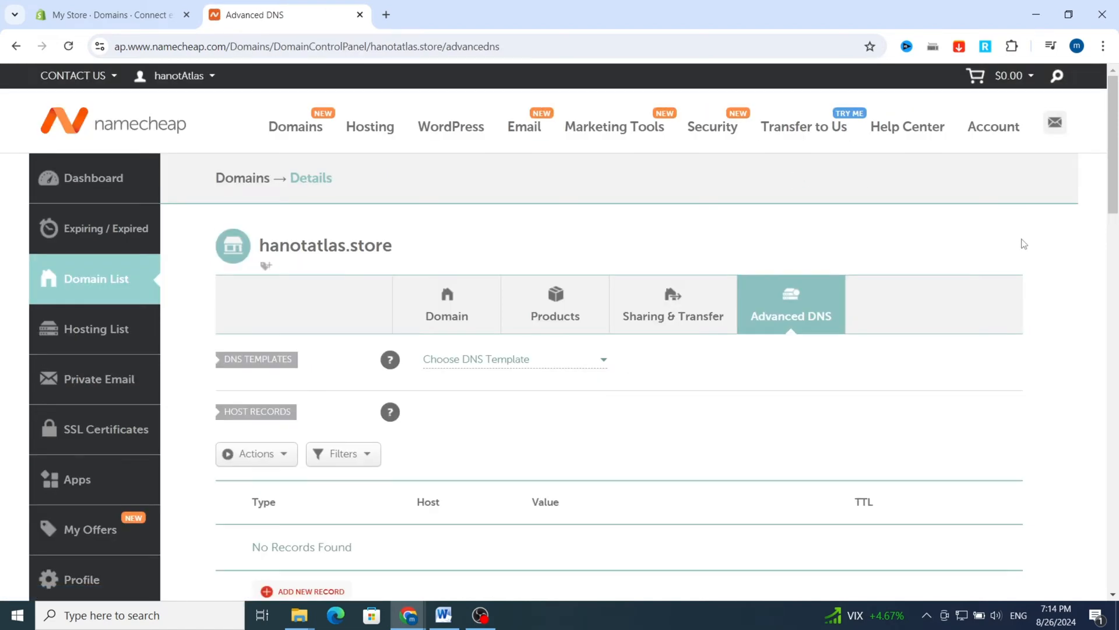
scroll(1023, 244, "down", 3)
scroll(641, 305, "down", 3)
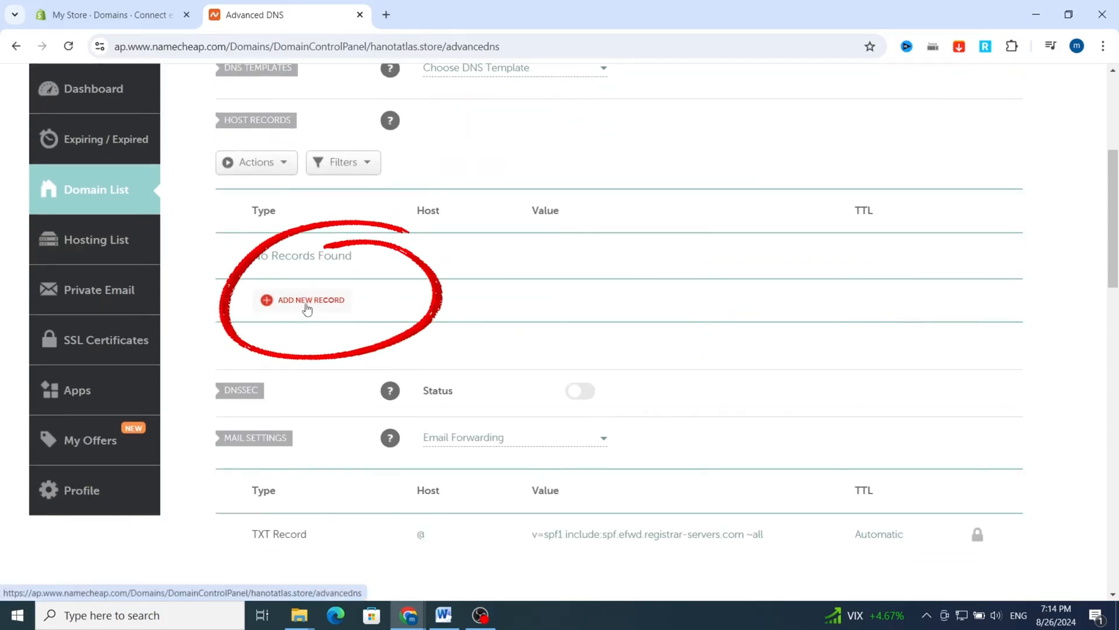
Add a new host record of type CNAME Record
left_click(299, 305)
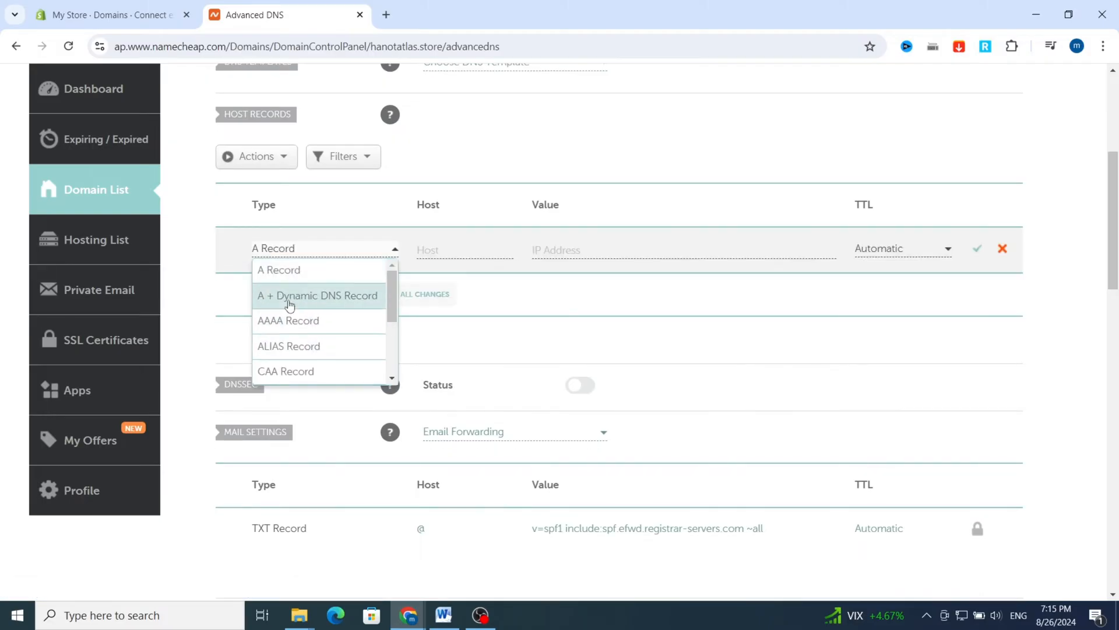
scroll(287, 321, "down", 2)
scroll(284, 364, "up", 1)
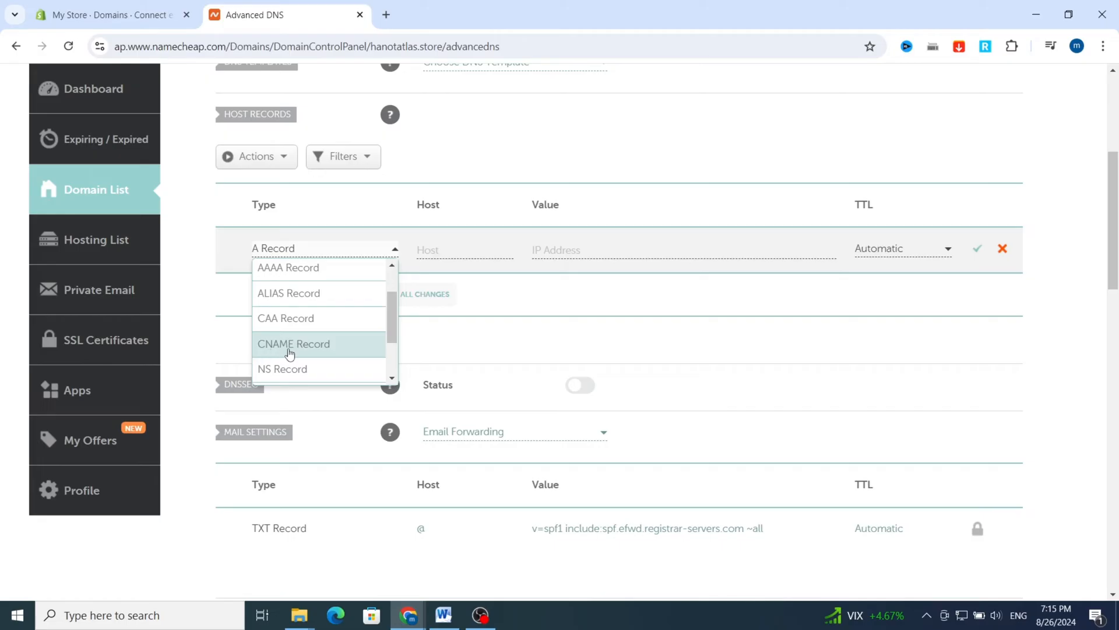
left_click(290, 345)
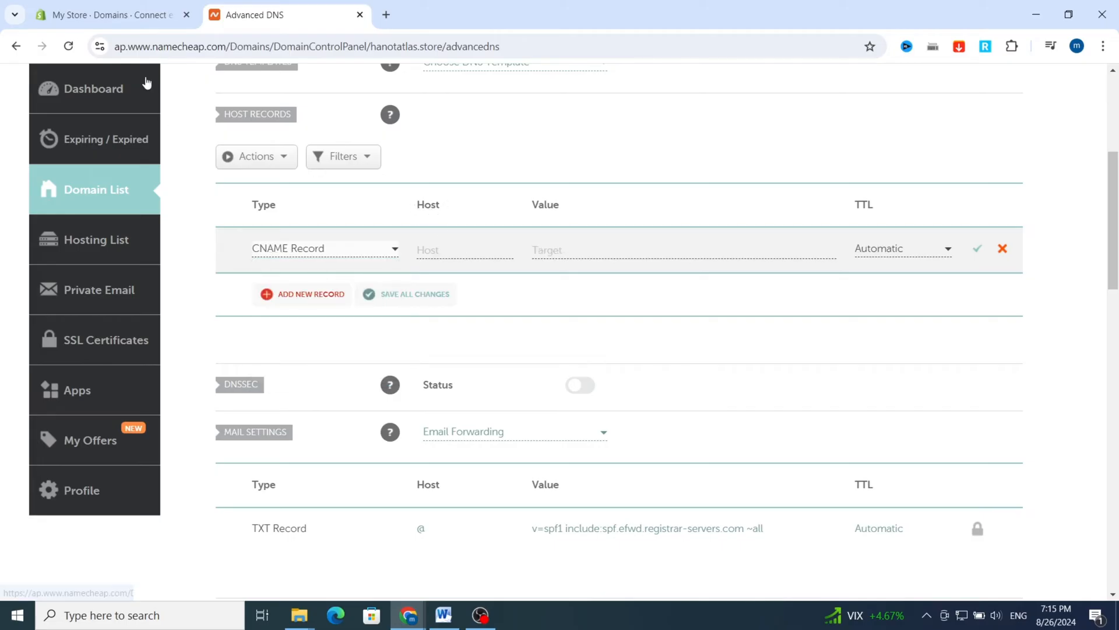
Copy the CNAME name www from Shopify and enter it as the host of the new record in Namecheap
left_click(129, 15)
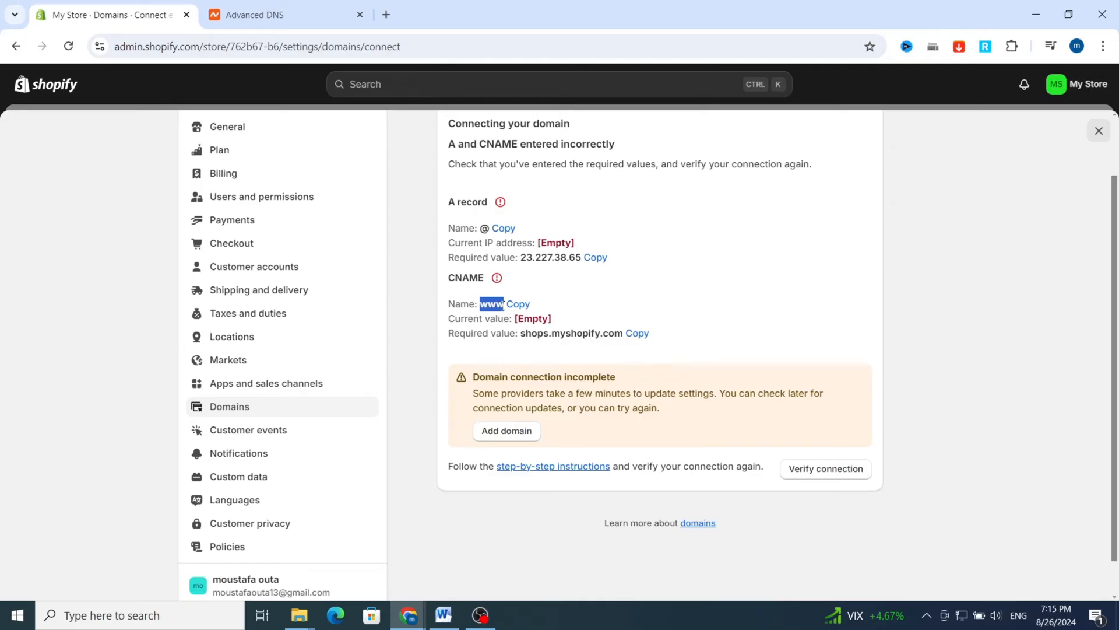
left_click(255, 15)
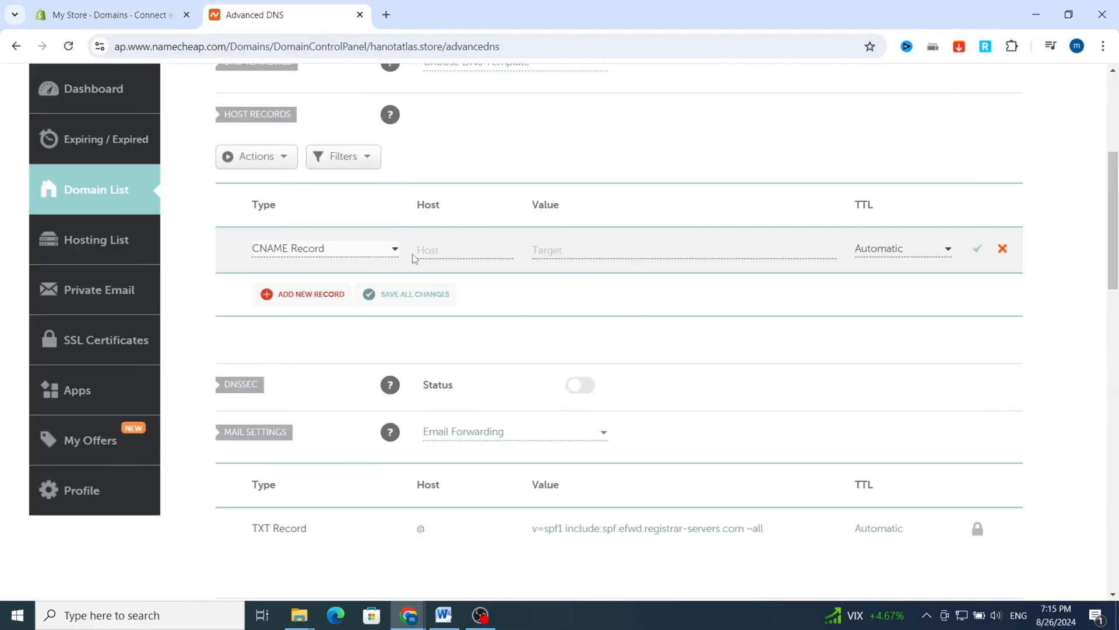
left_click(442, 252)
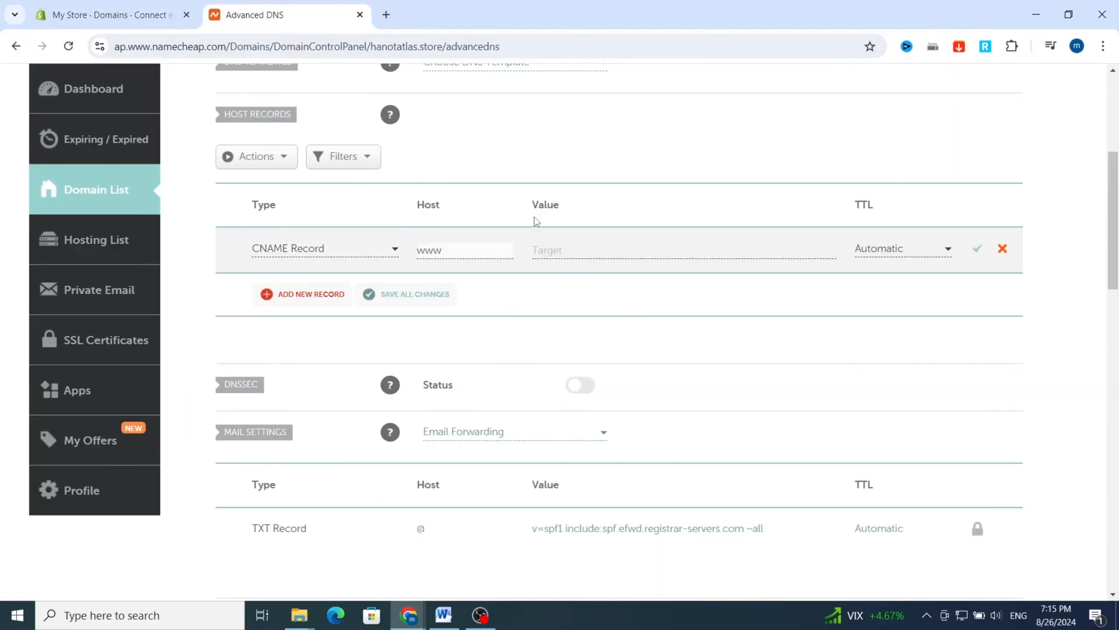
Copy the required CNAME value shops.myshopify.com from Shopify, enter it as the www record's target in Namecheap, and save the record
left_click(151, 16)
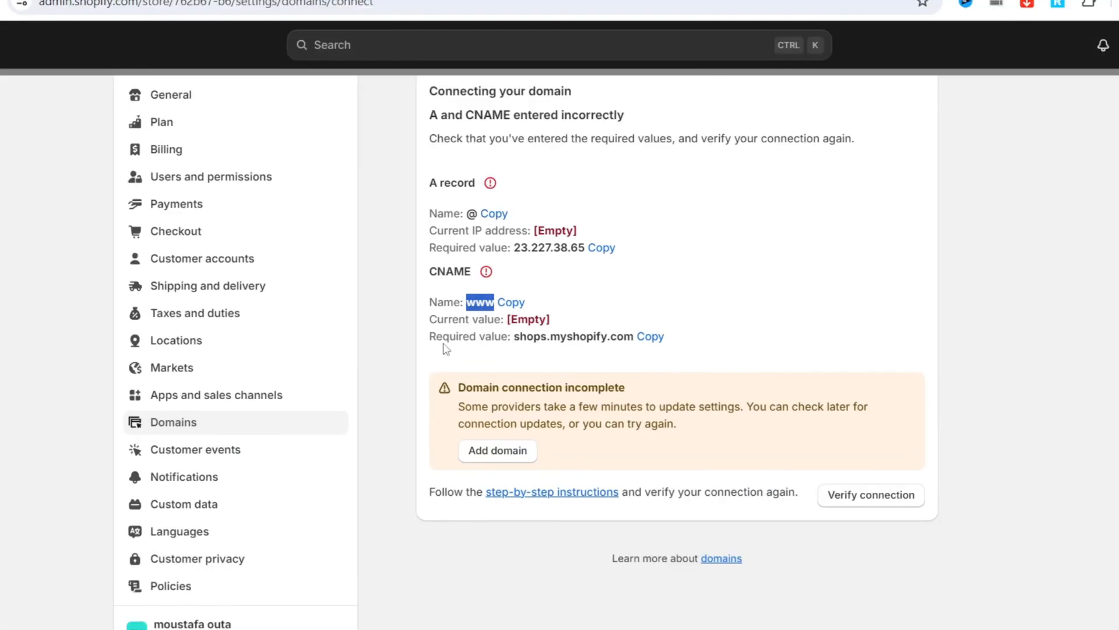
left_click(650, 337)
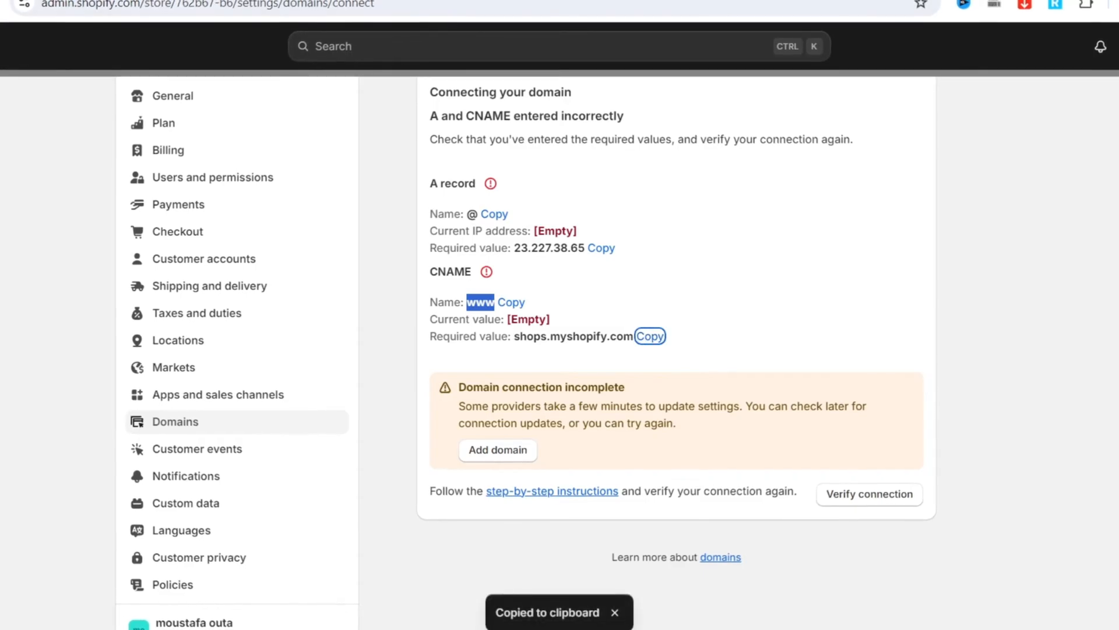
left_click(352, 1)
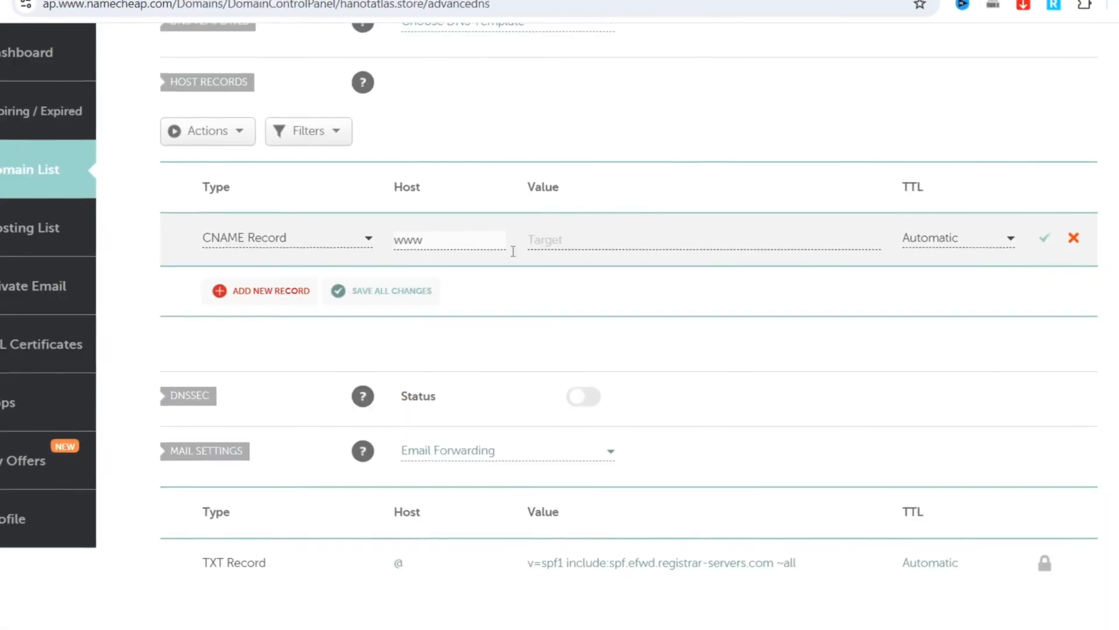
left_click(575, 246)
key("ctrl+v")
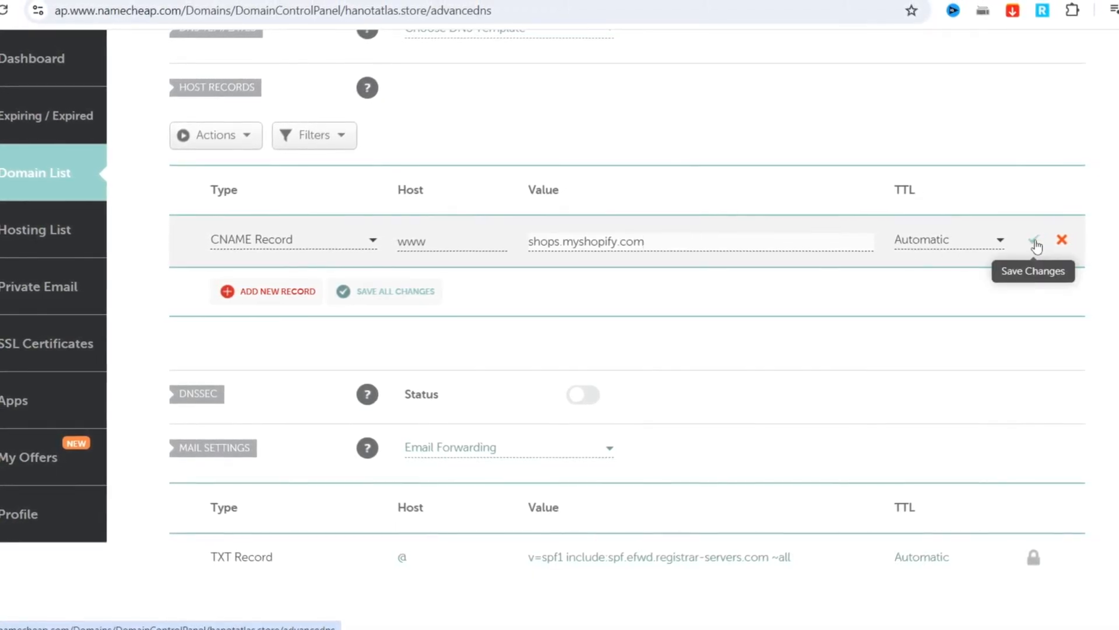
left_click(1034, 242)
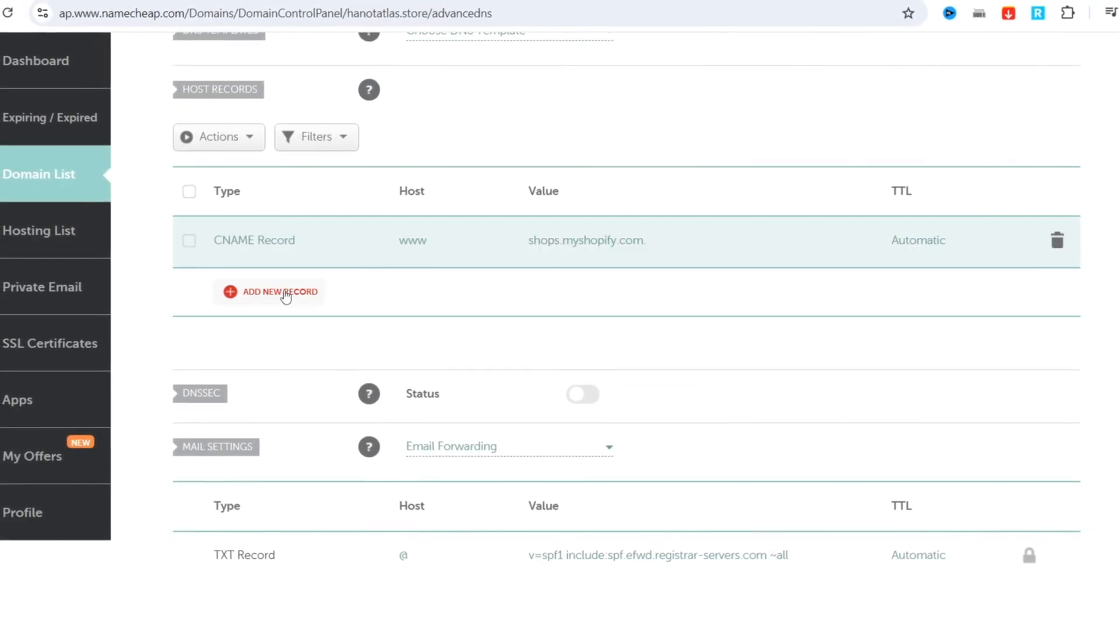
Add a second host record of type A Record in Namecheap with the host @ taken from Shopify's A record name
left_click(286, 294)
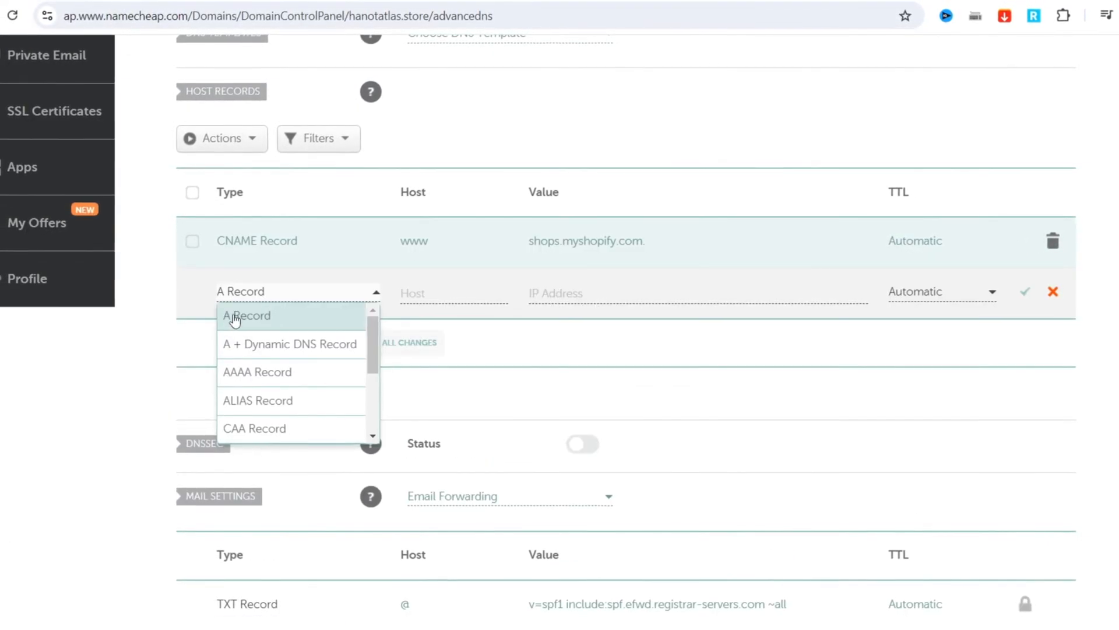
left_click(243, 318)
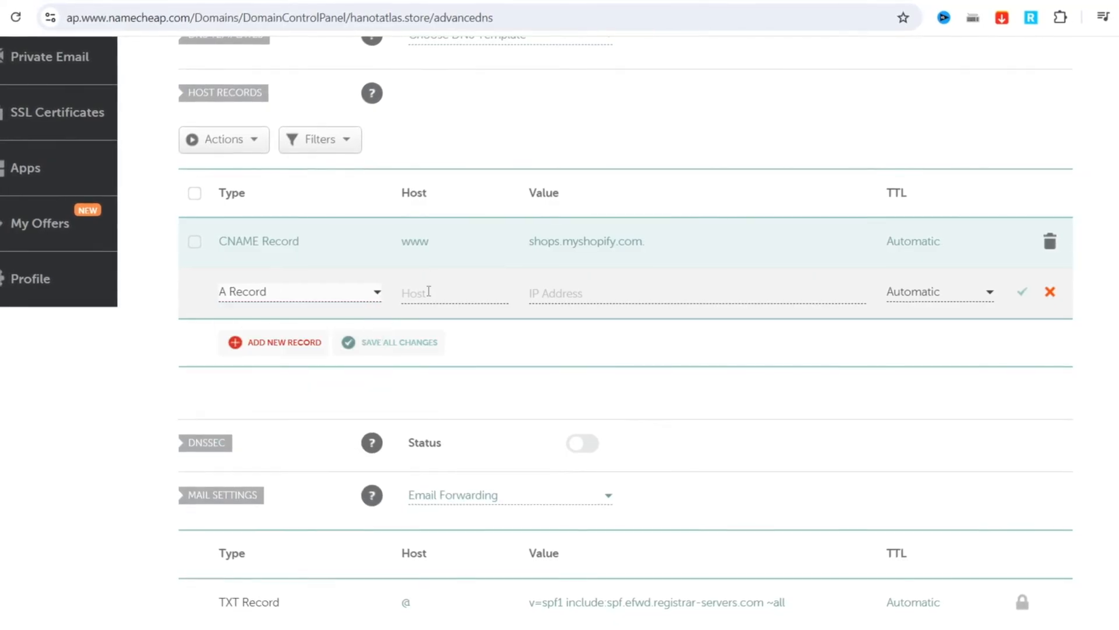
left_click(193, 2)
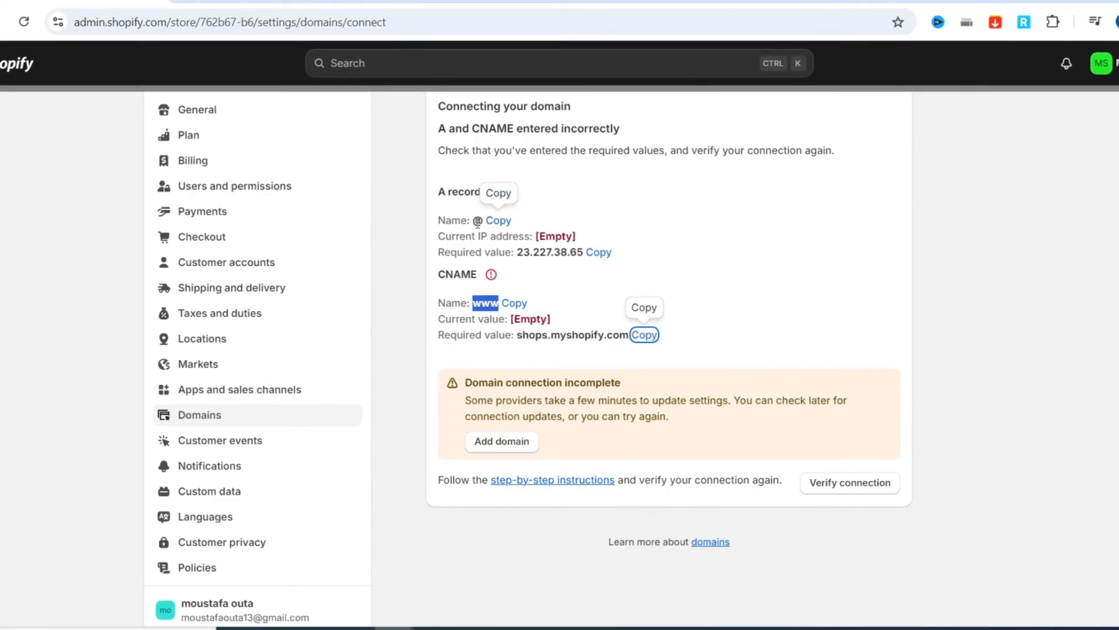
left_click(498, 220)
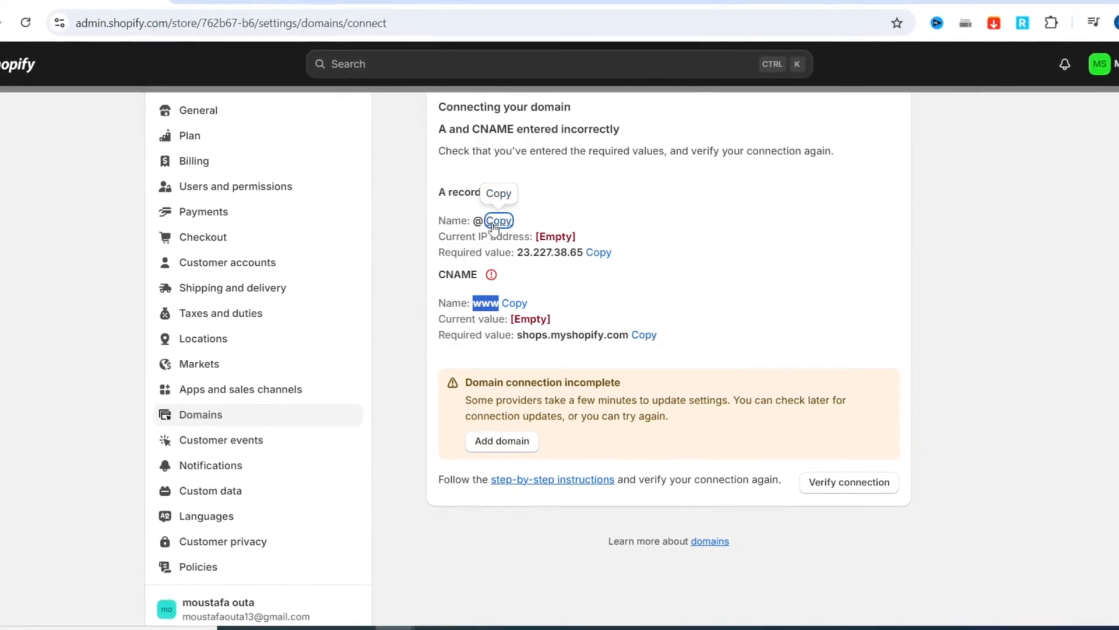
left_click(262, 2)
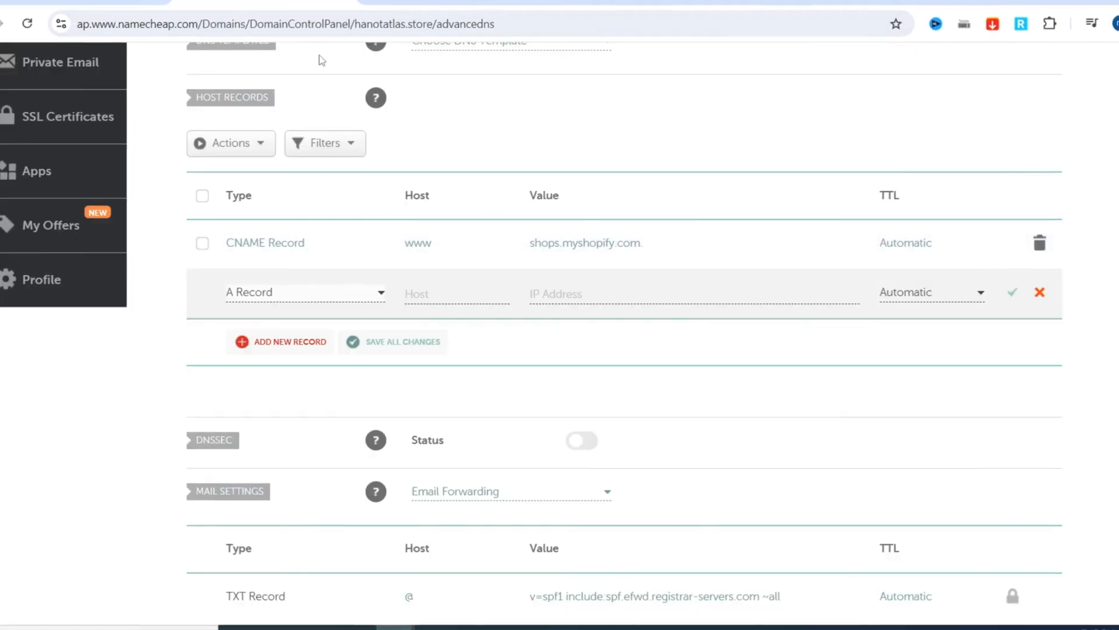
left_click(443, 294)
type("@")
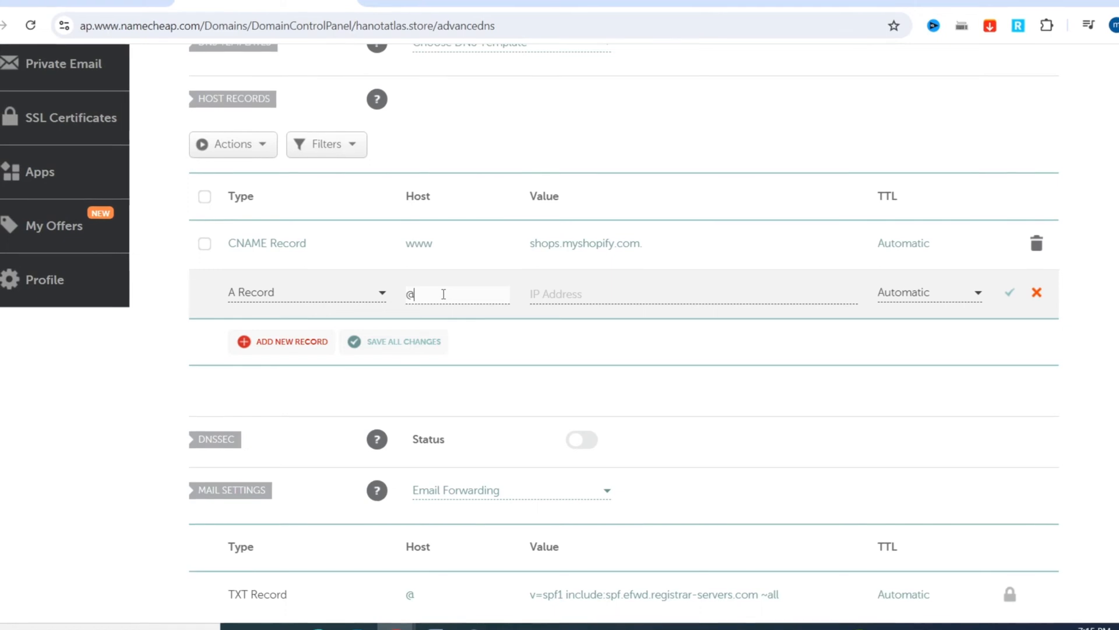
Copy the required A record value 23.227.38.65 from Shopify, enter it as the new record's IP address in Namecheap, and save the record
left_click(557, 293)
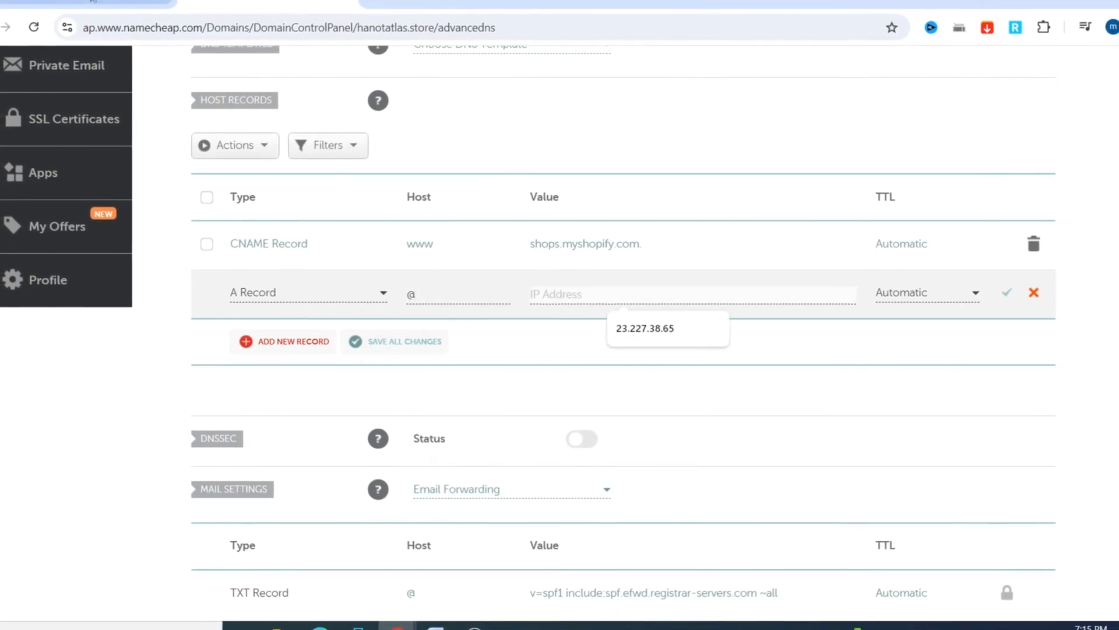
left_click(93, 2)
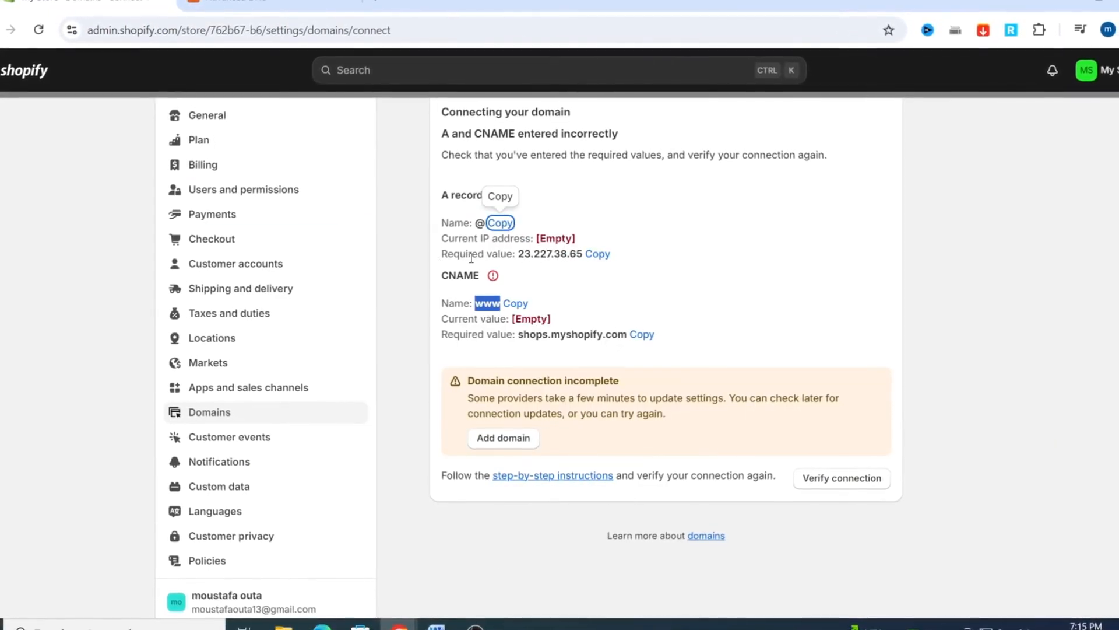
left_click(597, 253)
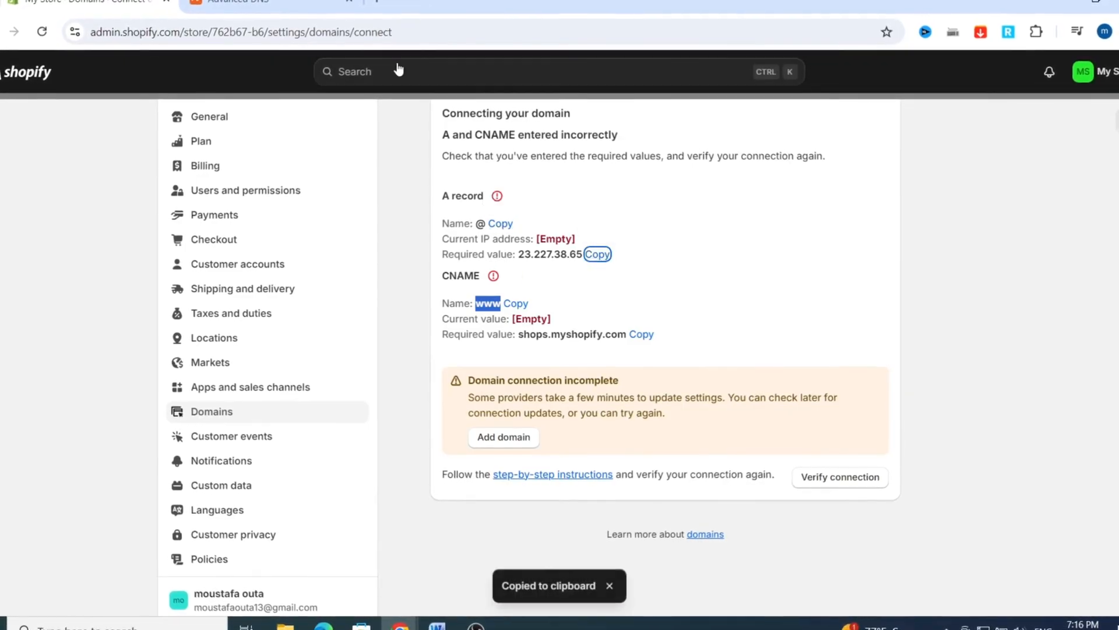
left_click(233, 2)
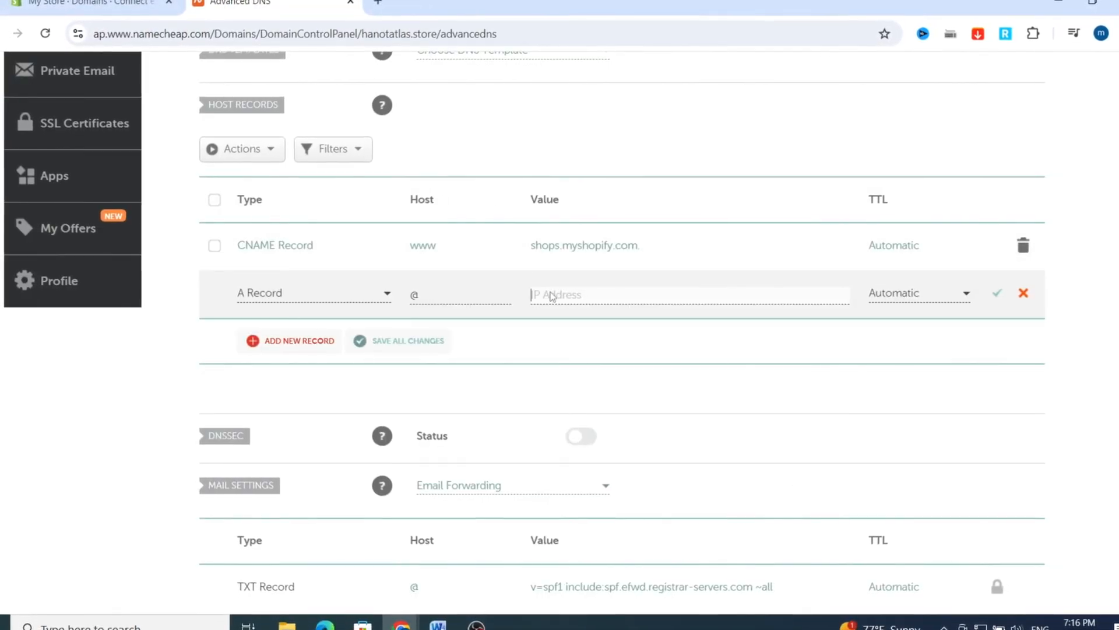
left_click(553, 294)
key("ctrl+v")
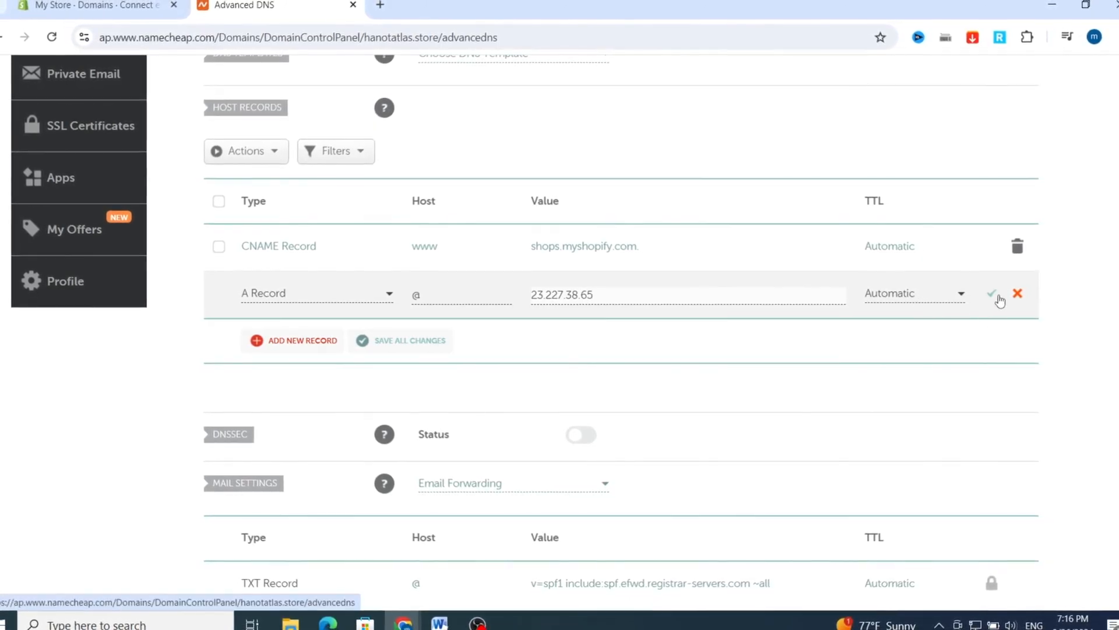
left_click(993, 297)
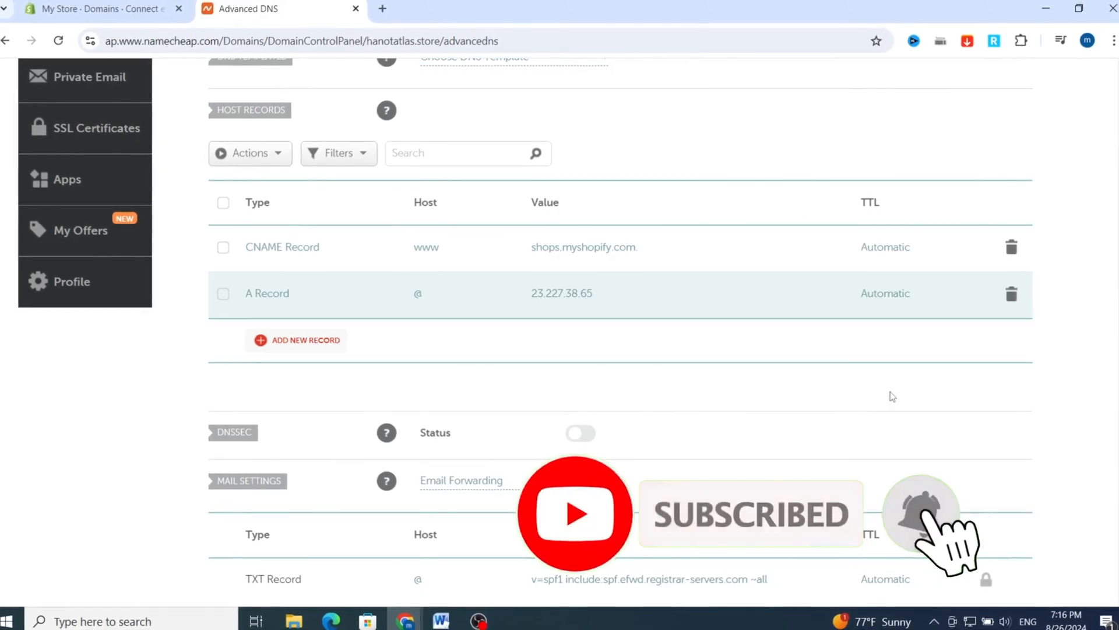
Compare the saved CNAME and A host records in Namecheap with the required values listed in Shopify
scroll(892, 396, "up", 3)
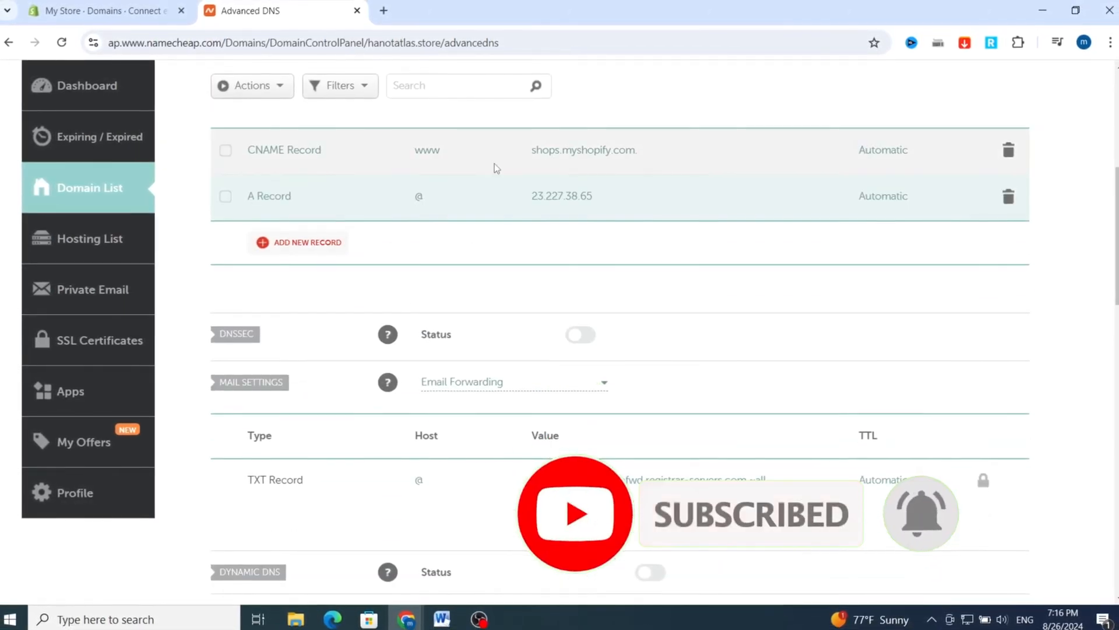
scroll(446, 240, "up", 3)
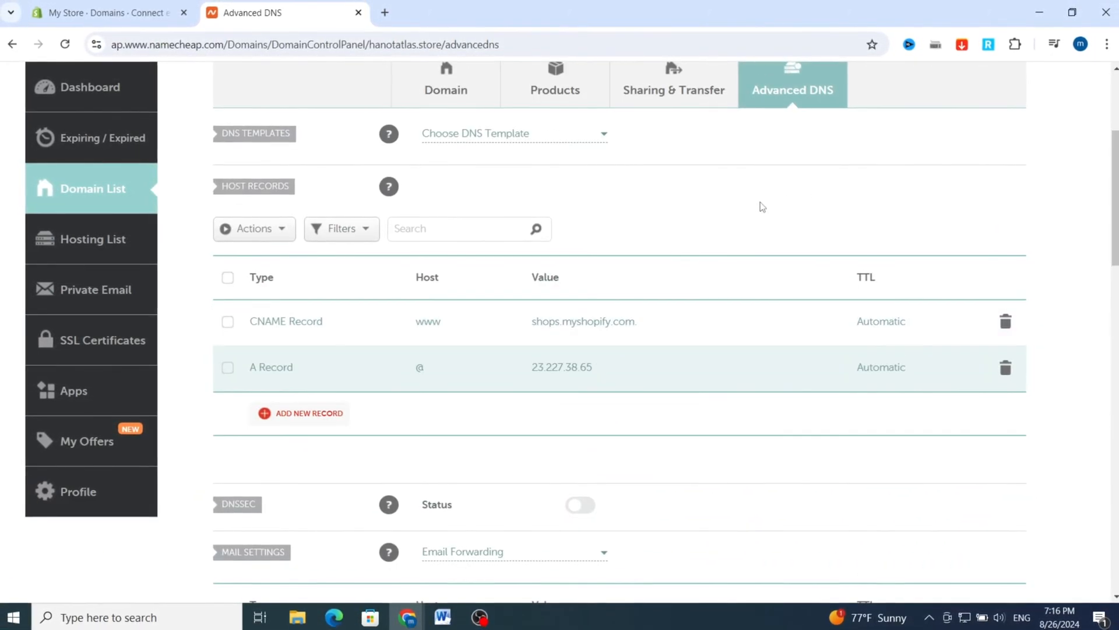
left_click(83, 19)
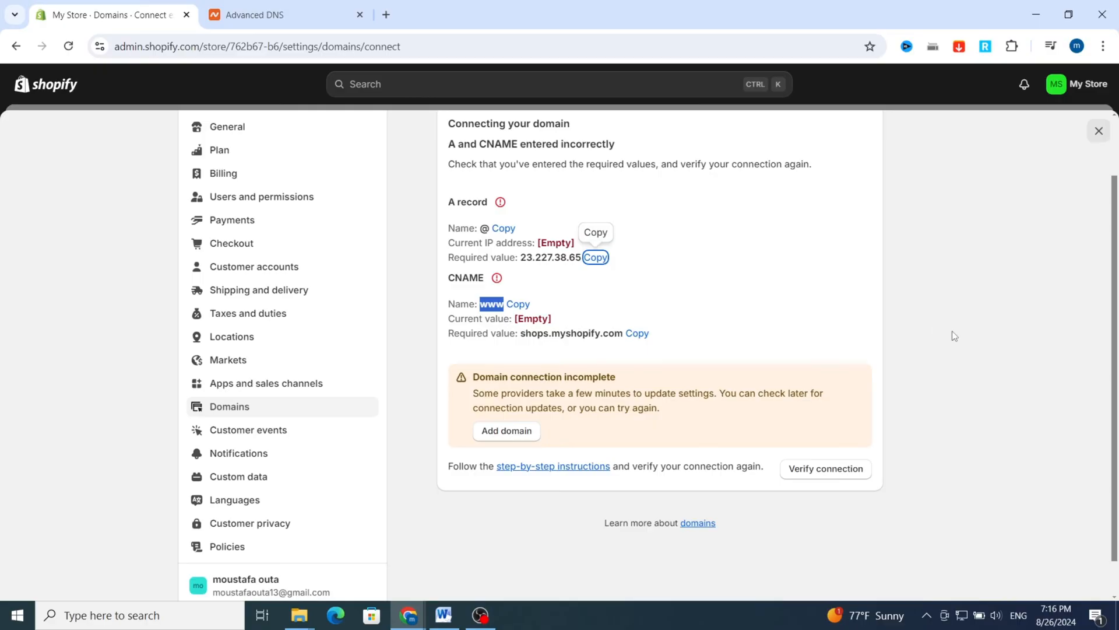
scroll(852, 288, "up", 2)
scroll(853, 282, "down", 2)
left_click(233, 17)
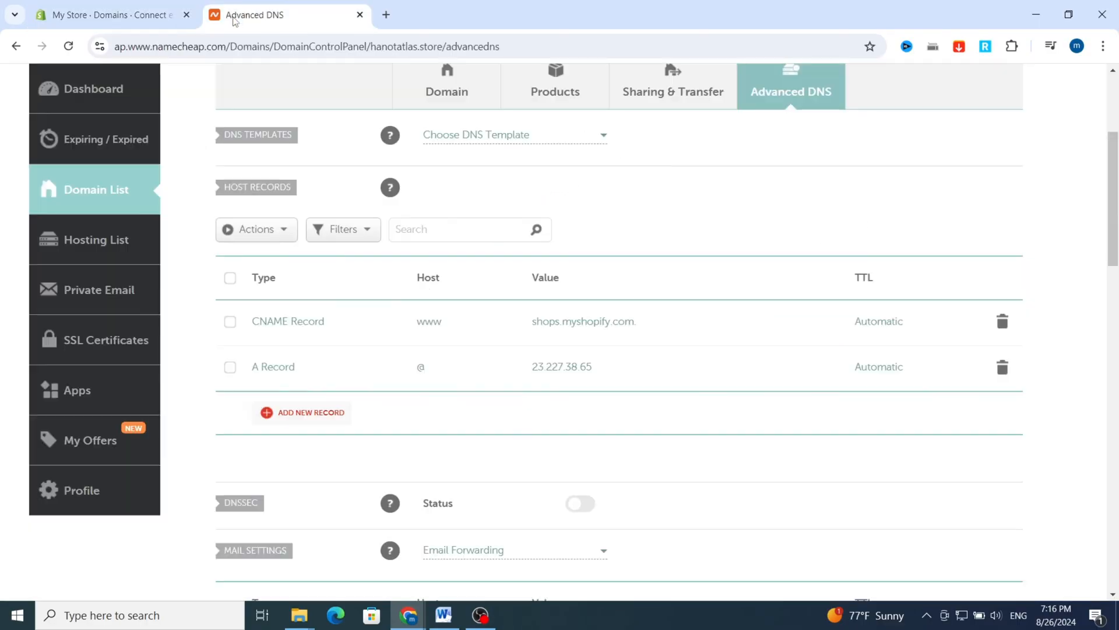
scroll(810, 303, "up", 1)
scroll(641, 362, "down", 3)
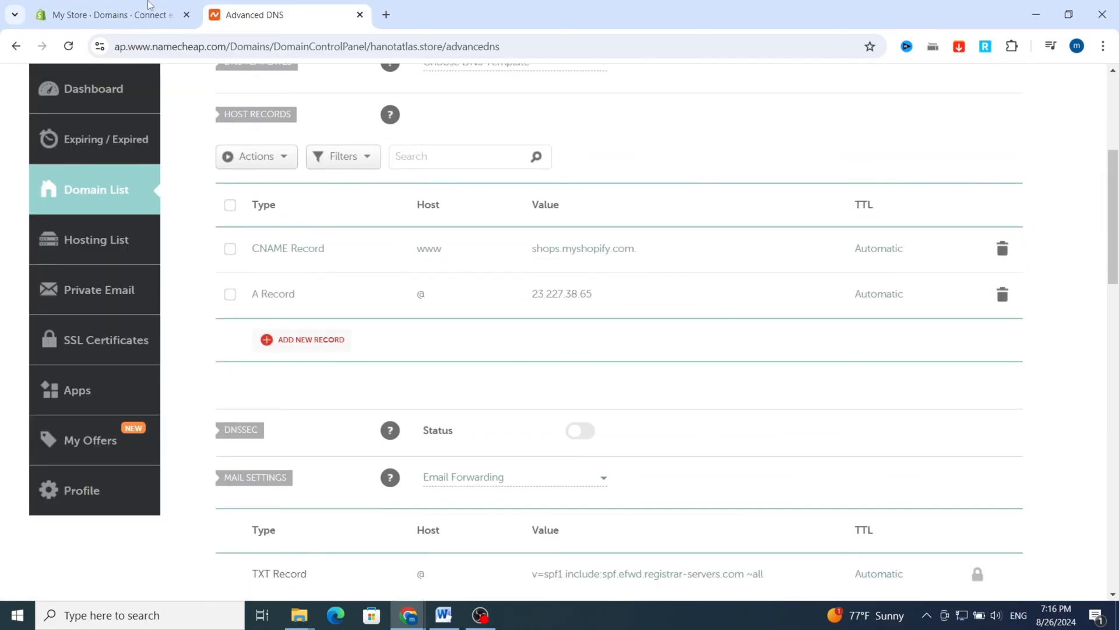
Switch to Shopify, verify the domain connection again, and add the domain to the store
left_click(113, 16)
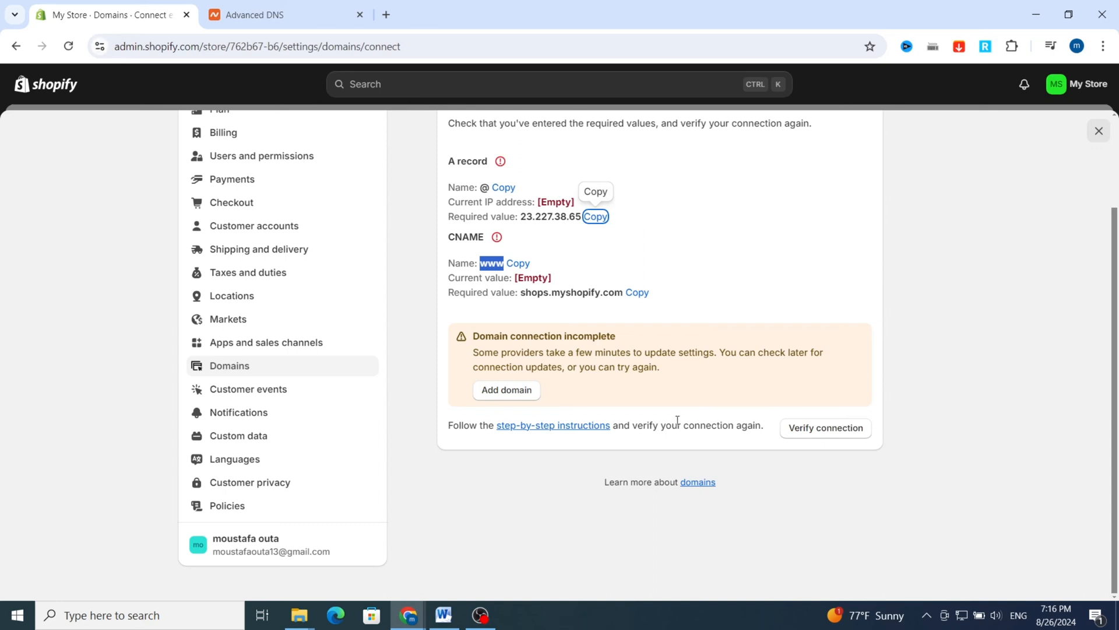
left_click(825, 429)
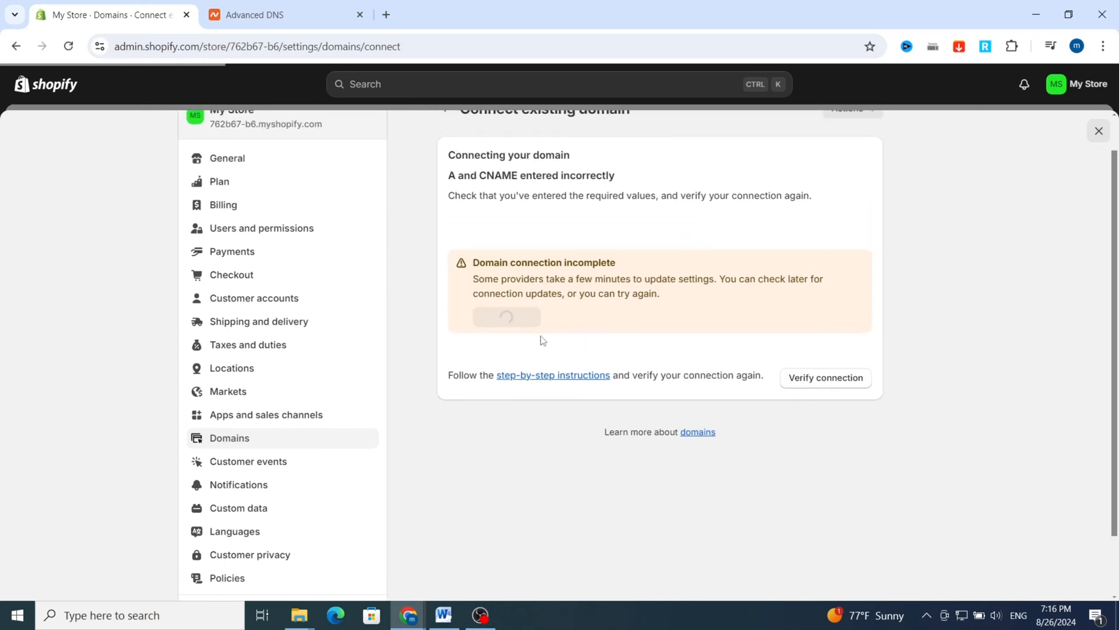
left_click(506, 311)
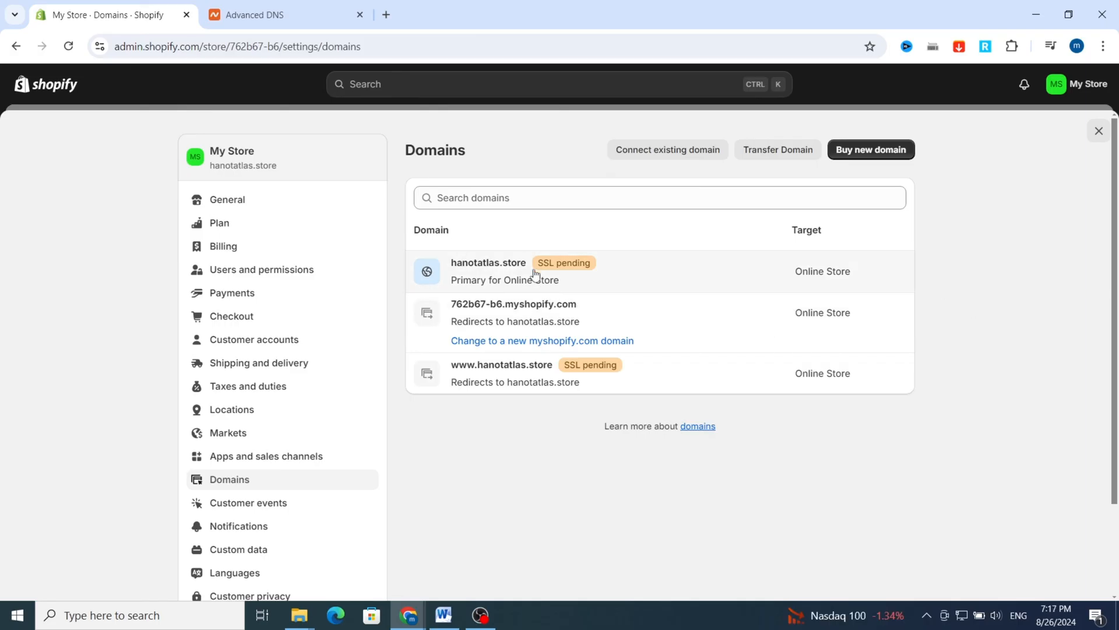
Look over the store's domain list, close the settings, and review the setup guide on the store's home page
scroll(583, 518, "down", 3)
scroll(959, 465, "up", 3)
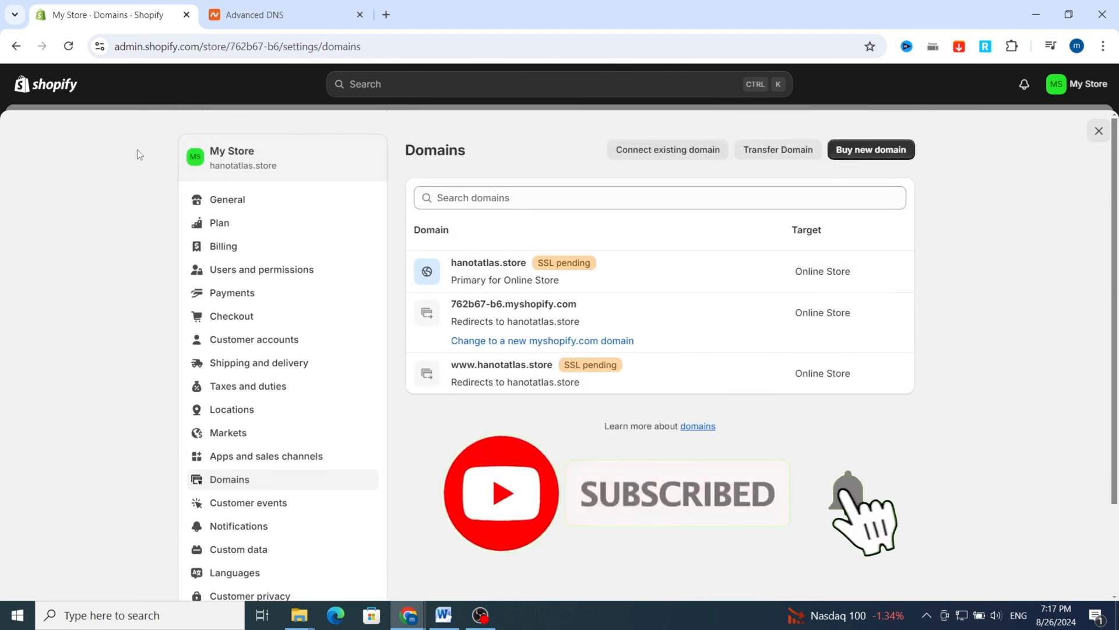
key("Escape")
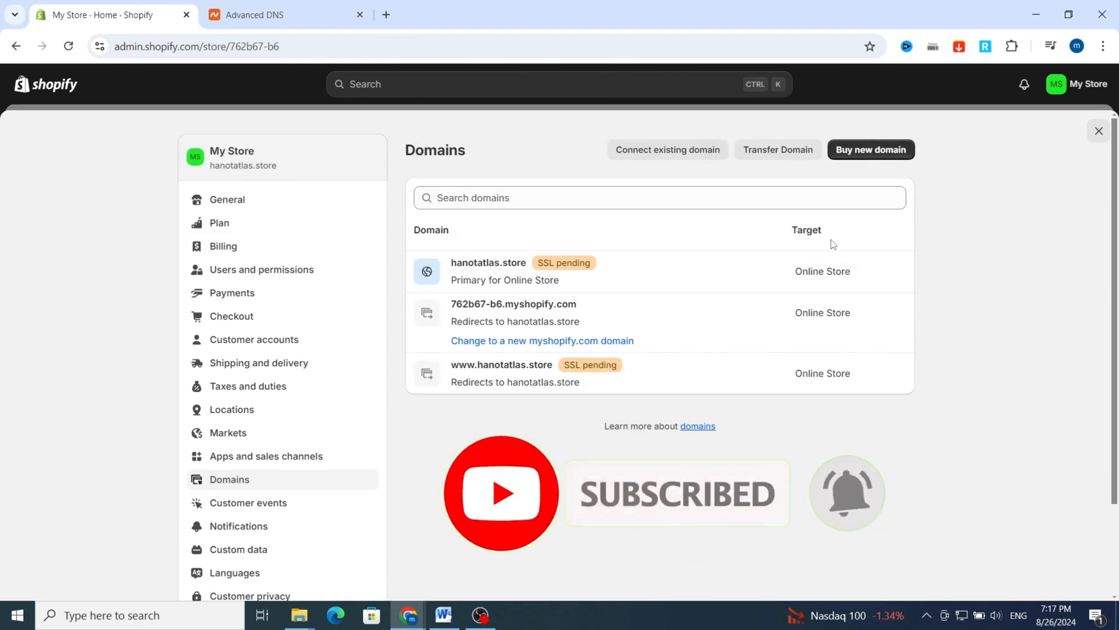
scroll(978, 329, "down", 3)
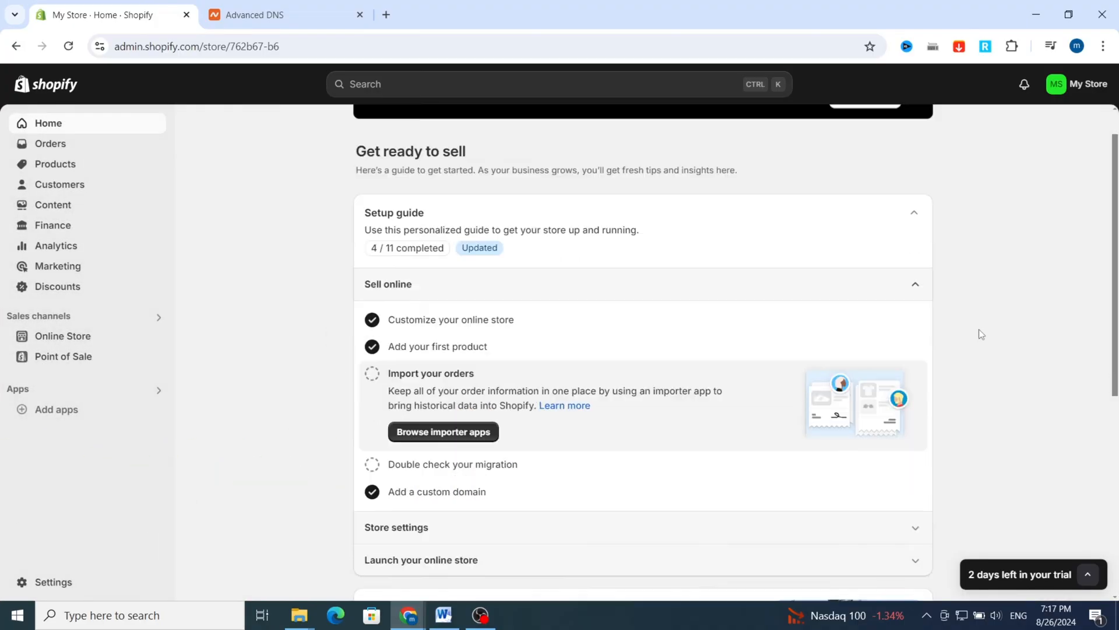